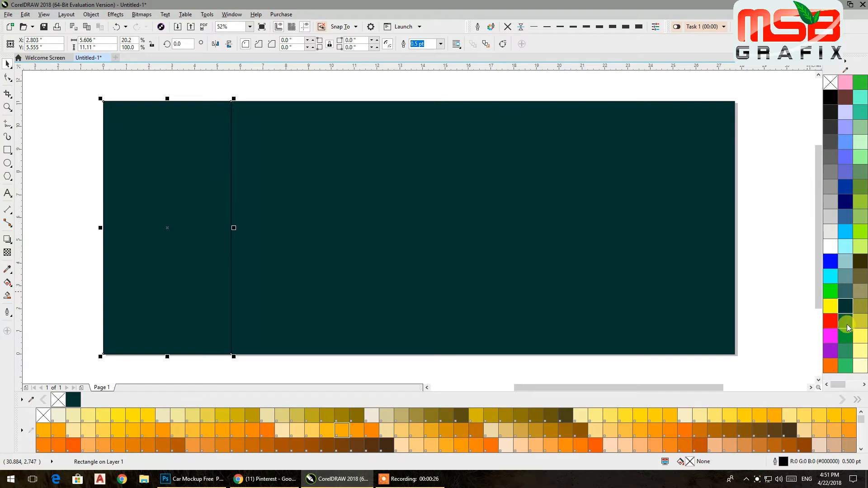
Step: Fill the narrow strip rectangle with white and the large background rectangle with green (#006633)
click(831, 247)
click(664, 244)
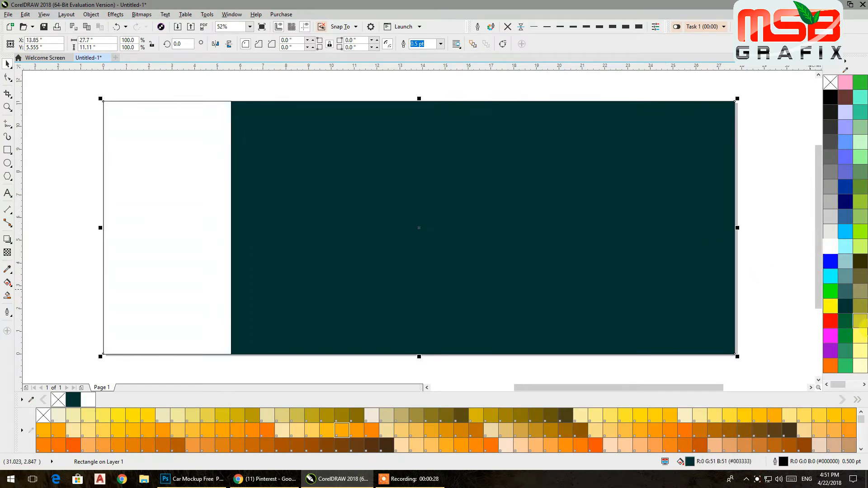
click(845, 321)
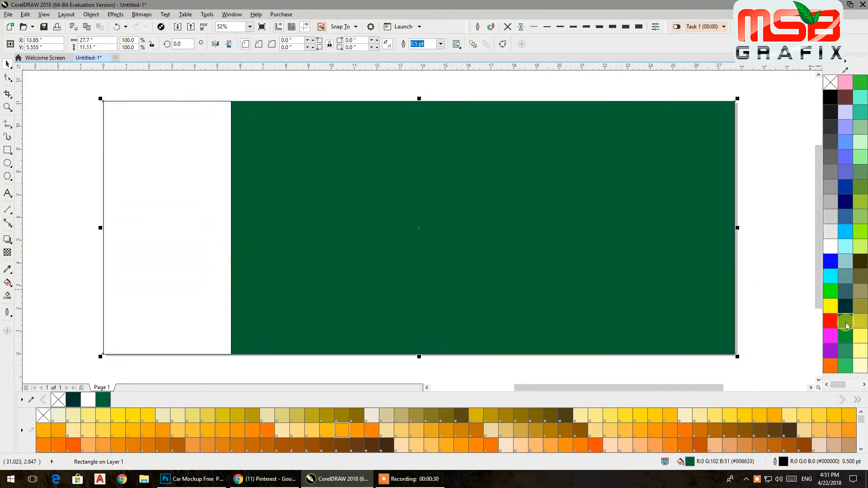
click(759, 233)
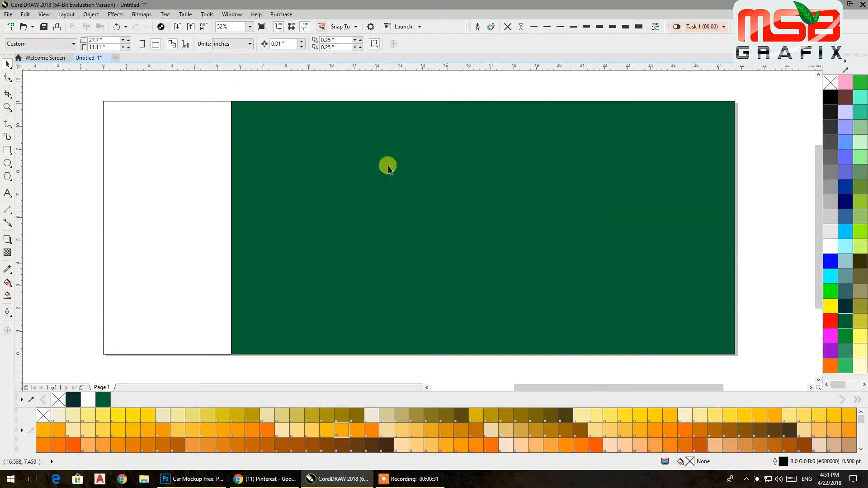
Step: Apply an elliptical fountain fill to the white strip
click(202, 119)
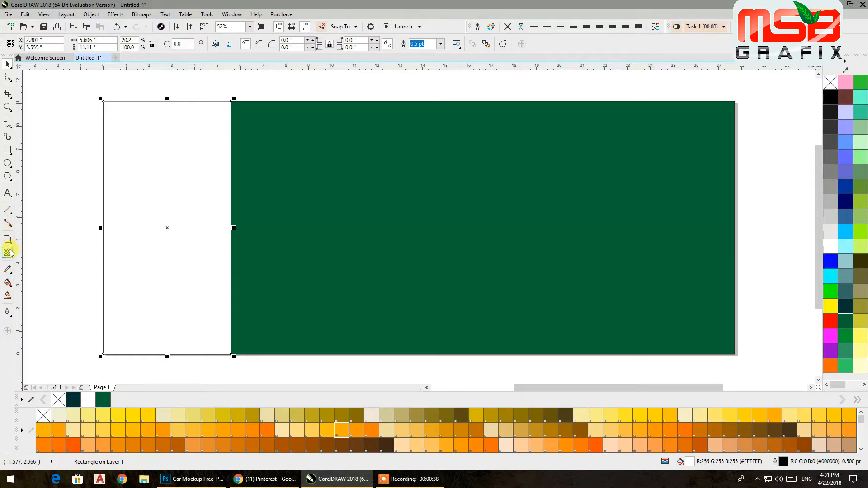
click(8, 284)
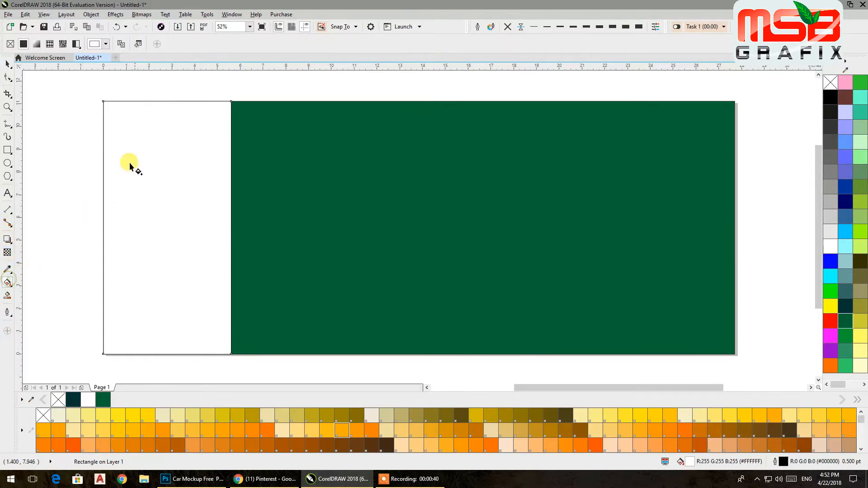
click(37, 45)
click(135, 44)
click(168, 227)
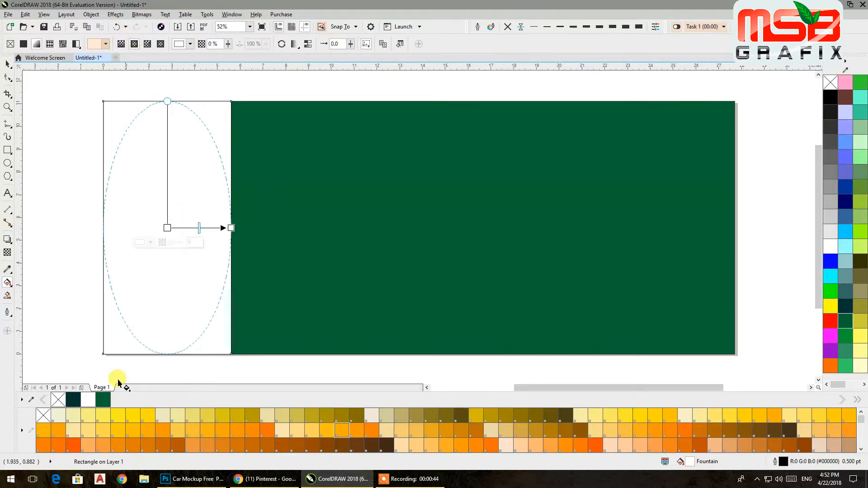
Step: Set the strip gradient to a white centre with a dark green outer edge, and enlarge it slightly beyond the strip's sides
drag(105, 402, 167, 228)
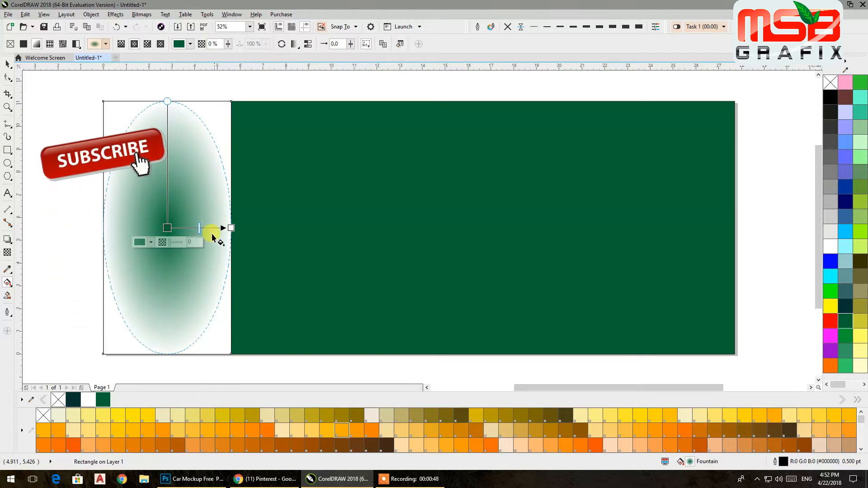
drag(99, 404, 231, 229)
click(168, 228)
drag(167, 231, 167, 228)
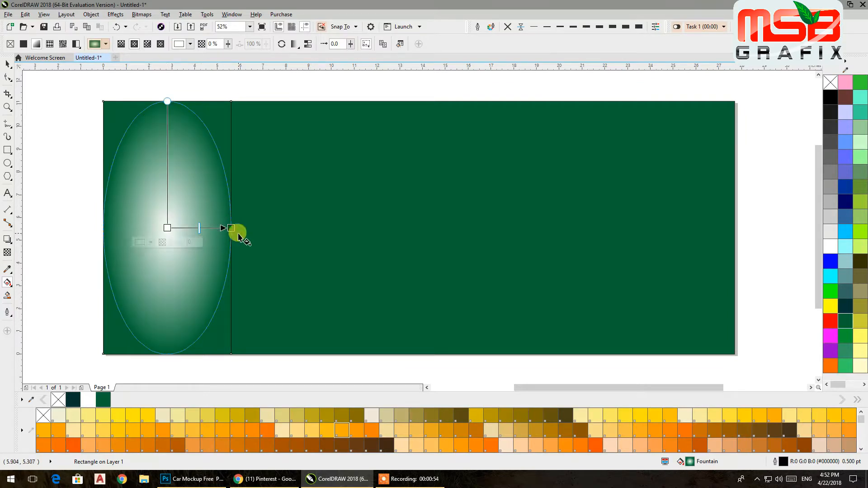
drag(231, 229, 284, 230)
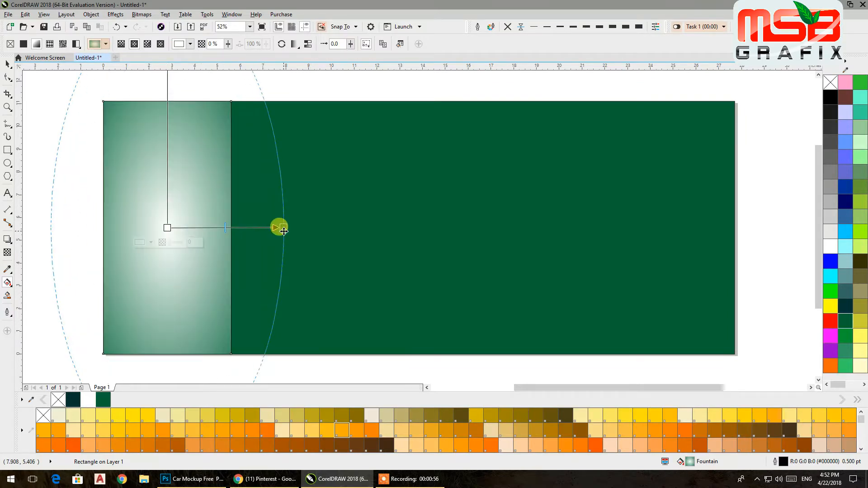
mouse_move(226, 230)
mouse_down()
mouse_move(260, 229)
mouse_move(247, 229)
mouse_up()
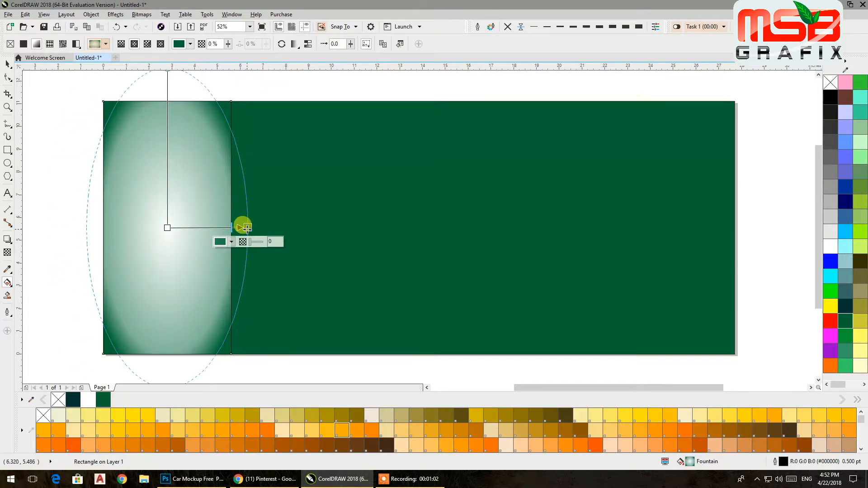
Step: Add a colour node at 53% of the strip's gradient and make it white
click(168, 228)
click(204, 227)
double_click(205, 228)
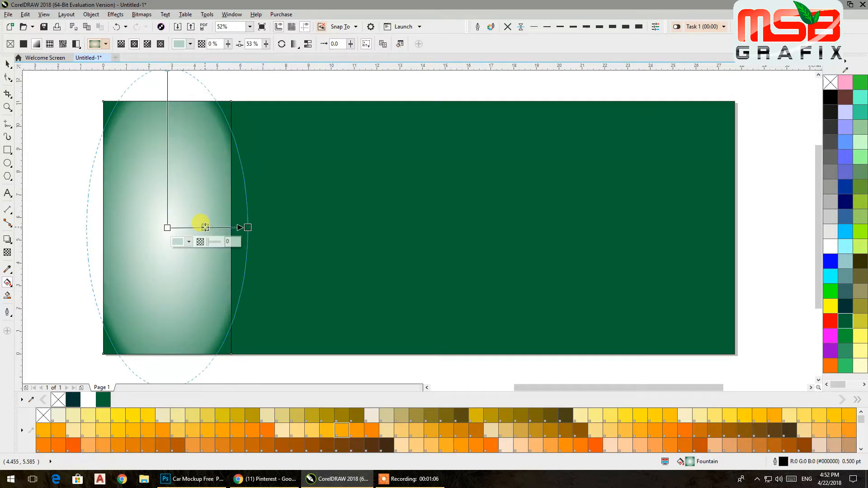
drag(88, 404, 204, 227)
click(167, 227)
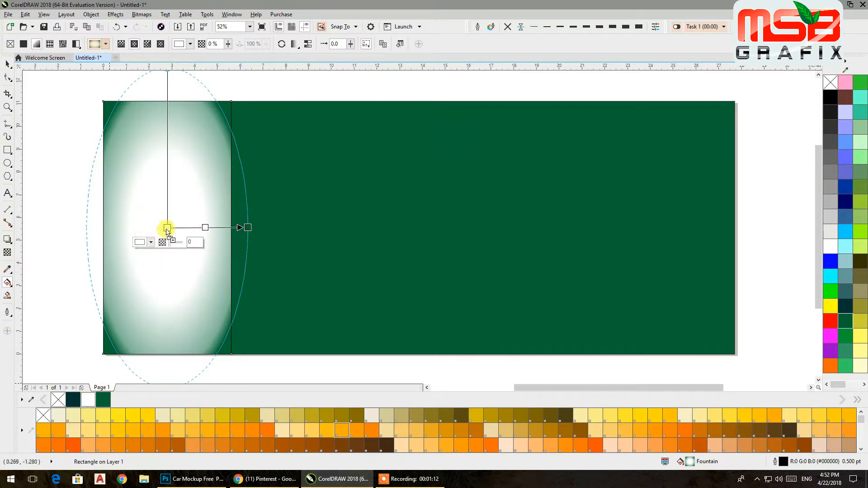
Step: Widen the elliptical gradient past the strip's sides so the green fades in at the corners
drag(248, 227, 232, 227)
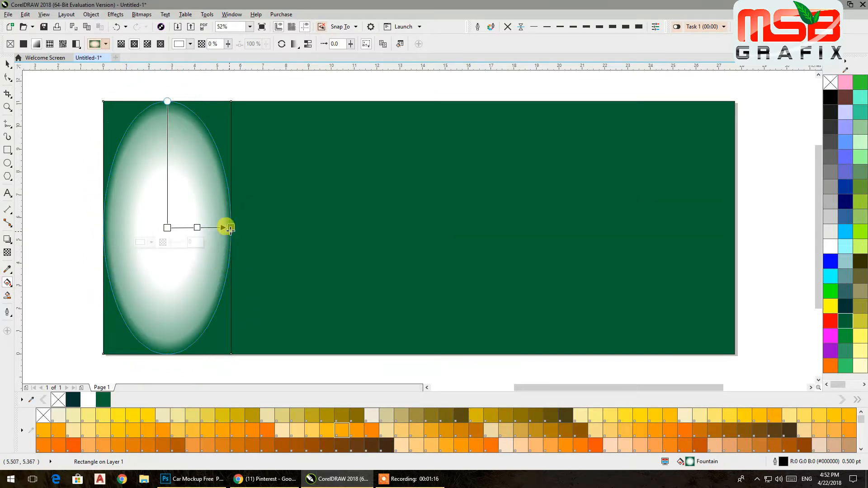
drag(231, 227, 258, 228)
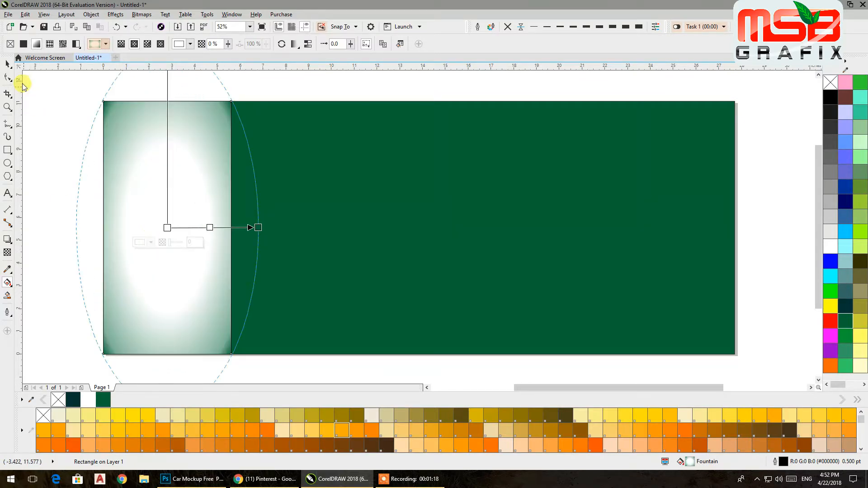
click(7, 65)
click(195, 177)
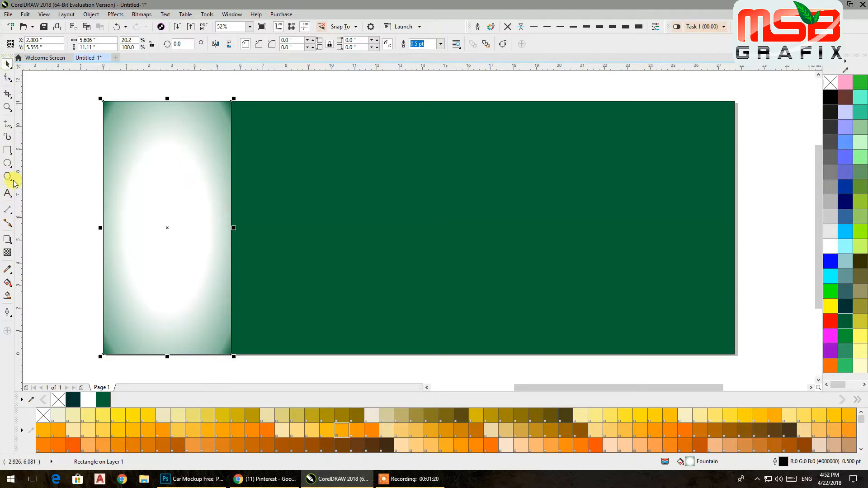
Step: Draw a circle about 8.55 inches wide on the green field and make a concentric copy scaled to about 80.5%
click(8, 164)
drag(300, 152, 500, 353)
click(8, 64)
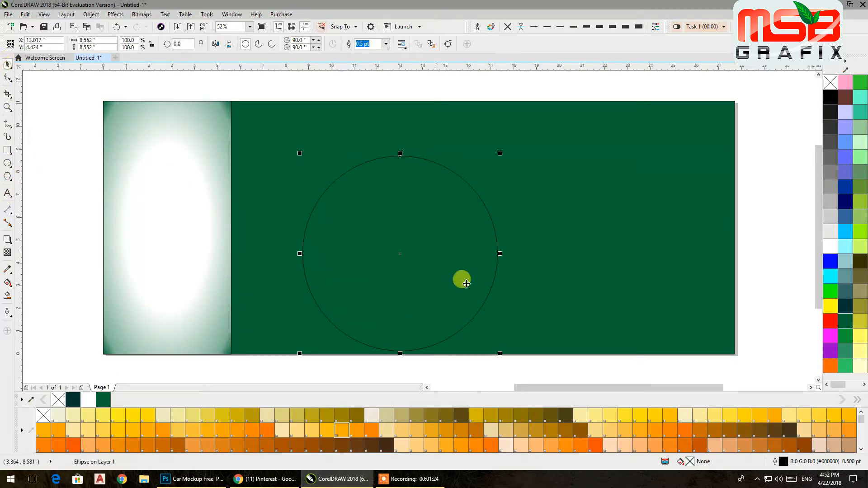
drag(500, 357, 479, 339)
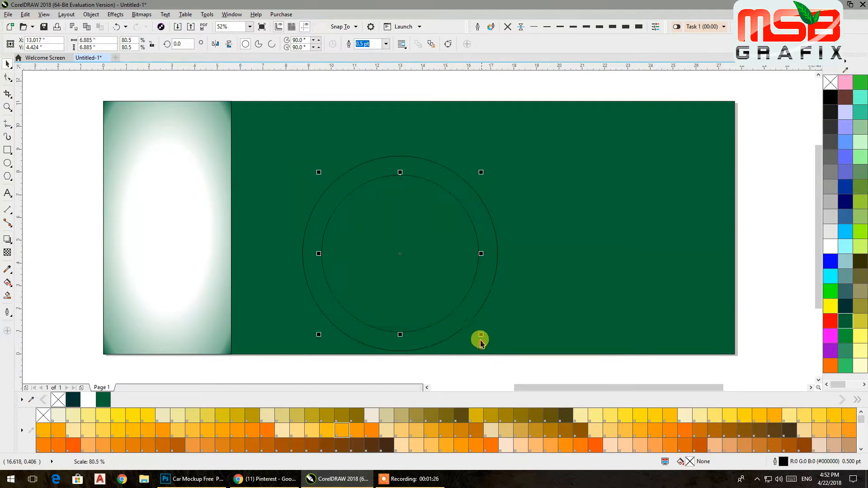
Step: Align the smaller circle to the larger one's top and right edges, and enlarge it slightly toward the lower left
shift+click(438, 170)
key(t)
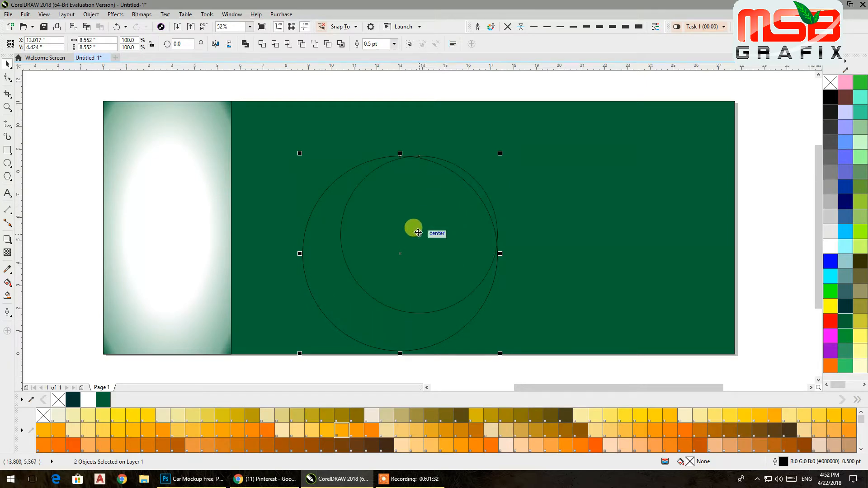
click(493, 379)
click(409, 259)
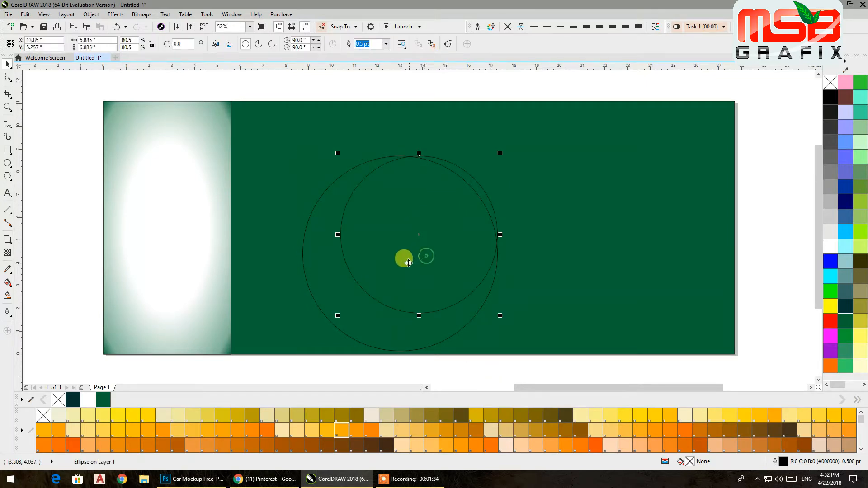
drag(336, 315, 327, 324)
Step: Trim the larger circle with the smaller one, delete the smaller circle, and fill the resulting crescent with white
shift+click(321, 299)
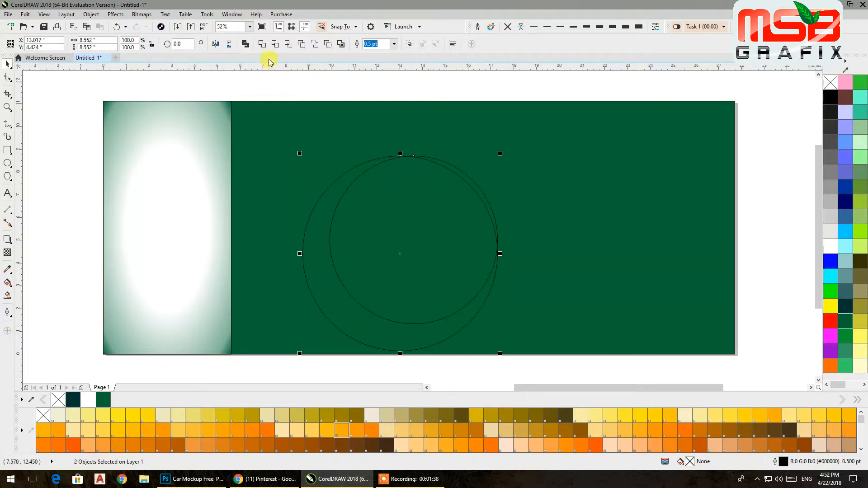
click(267, 85)
click(421, 157)
key(Delete)
click(330, 268)
click(831, 250)
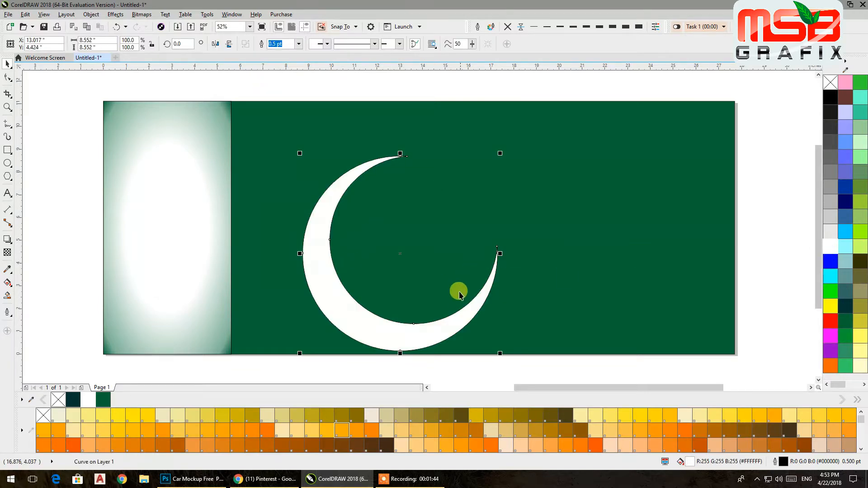
Step: Move the crescent to the middle of the green field and enlarge it to nearly fill the field's height
drag(475, 314, 543, 292)
drag(568, 332, 593, 348)
drag(495, 330, 499, 324)
click(766, 313)
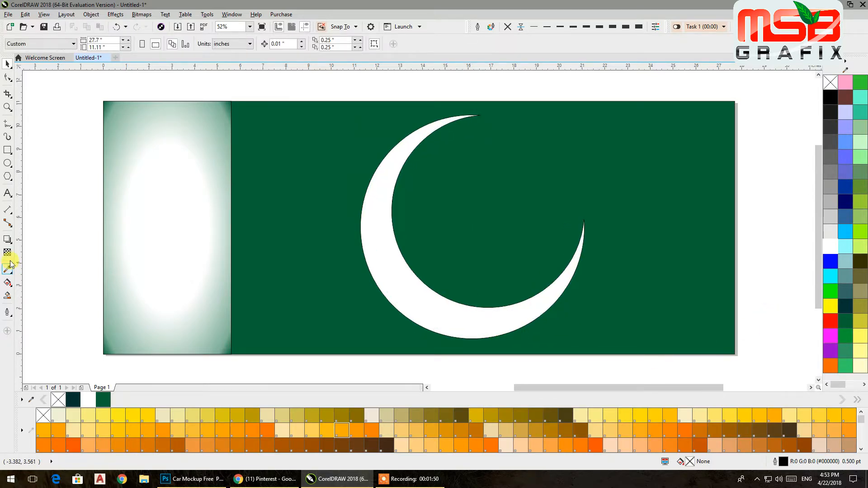
Step: Draw a five-sided polygon about 6.77 by 6.44 inches beside the crescent
click(7, 177)
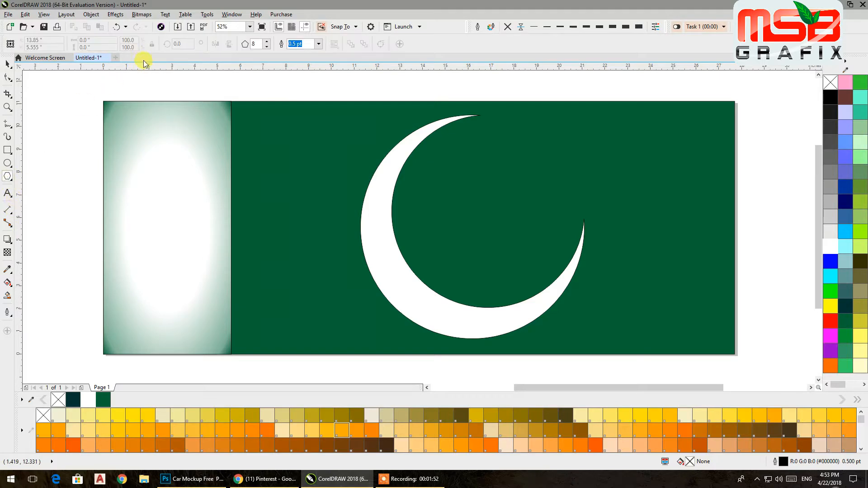
click(267, 47)
click(267, 47)
click(267, 47)
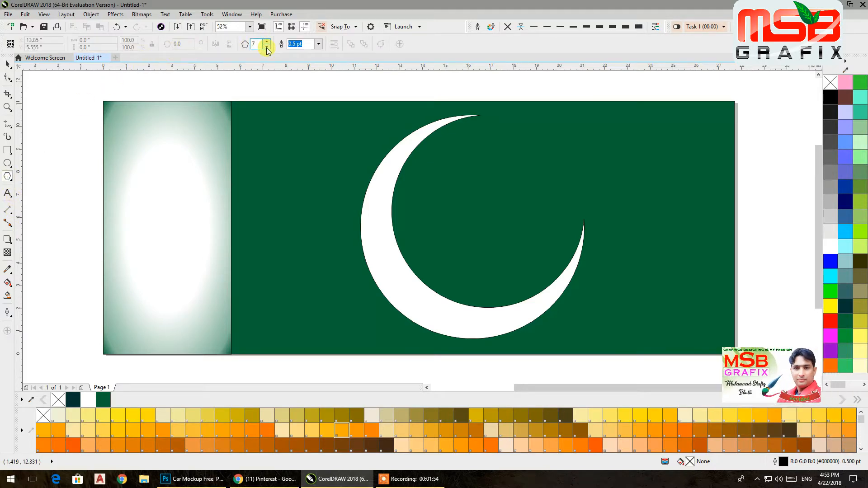
drag(270, 139, 429, 292)
Step: Shape the pentagon into a five-pointed star by pulling its side midpoint nodes inward
click(8, 78)
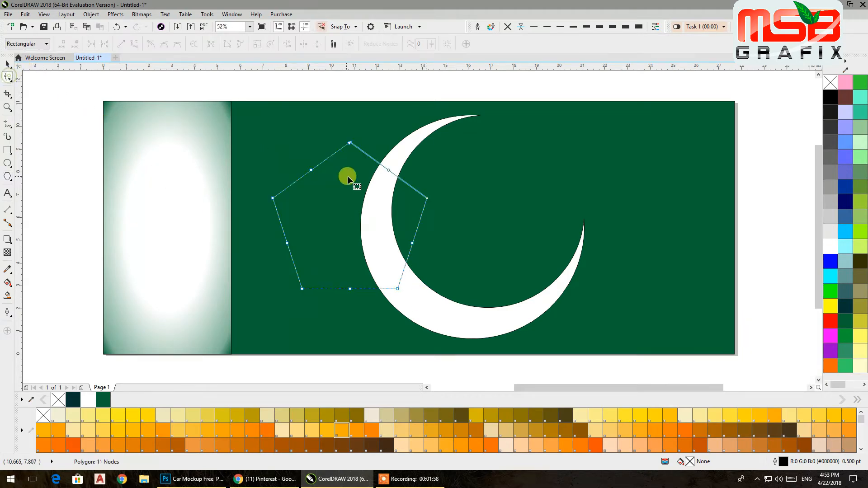
drag(311, 170, 334, 202)
click(8, 64)
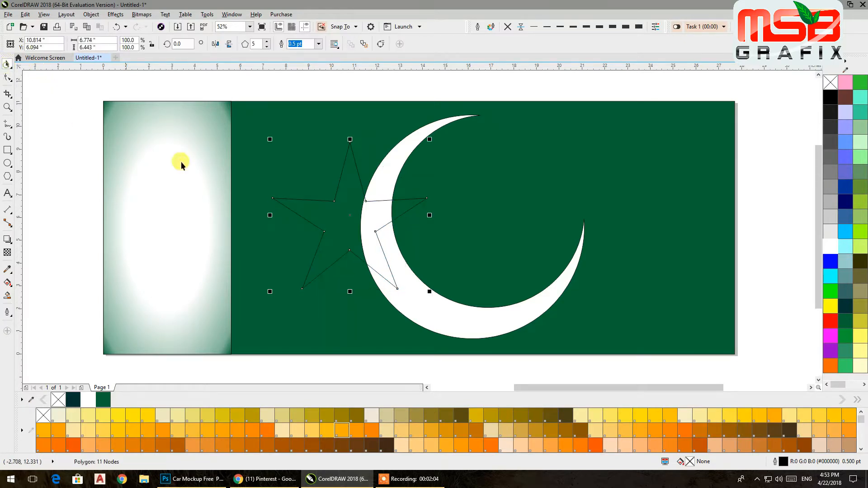
Step: Move the star into the crescent's opening and rotate the crescent slightly clockwise to about 354.7 degrees
drag(339, 233, 517, 196)
click(465, 316)
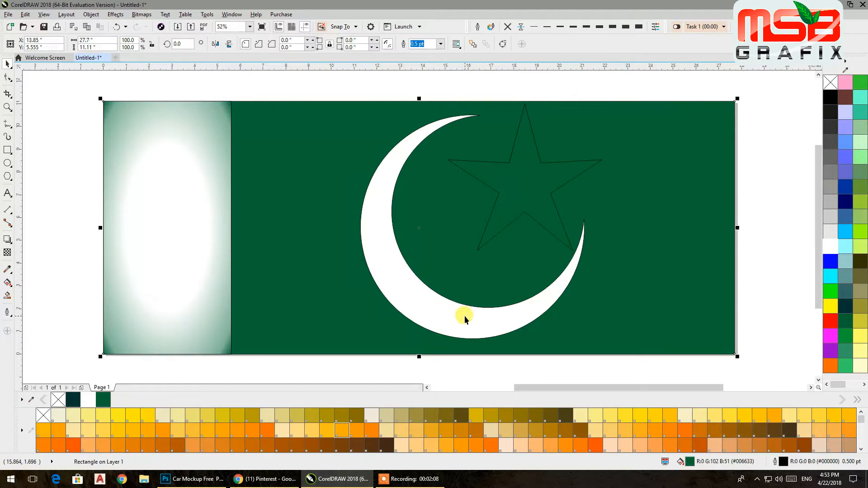
drag(588, 111, 597, 117)
click(599, 88)
Step: Fill the star with white and shrink it to fit between the crescent's tips
drag(546, 156, 527, 164)
click(830, 247)
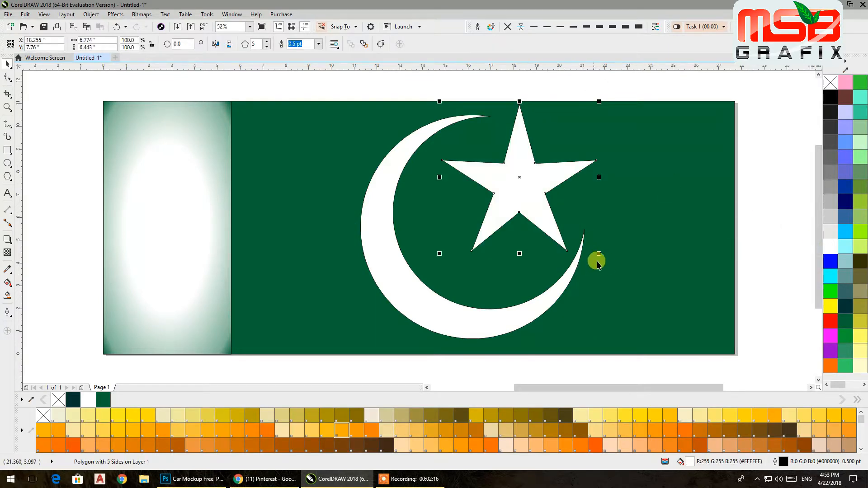
drag(599, 254, 583, 238)
drag(521, 189, 538, 181)
Step: Remove the outlines from the star and crescent and weld them into one shape
shift+click(440, 281)
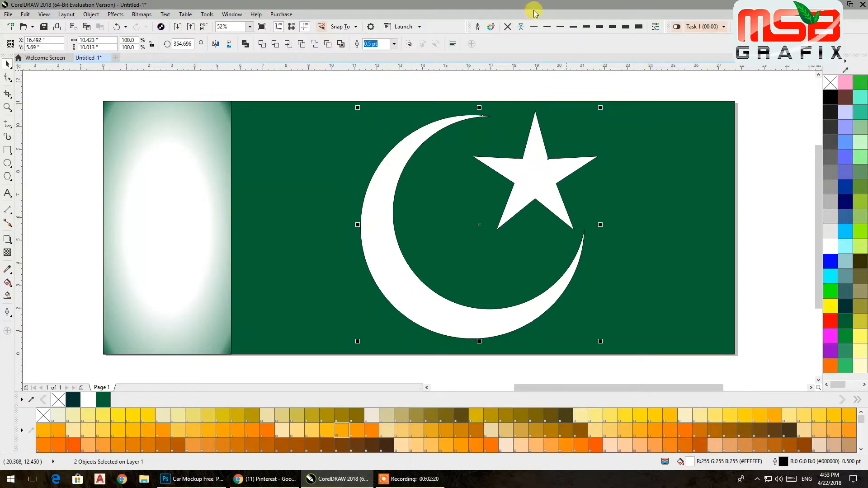
click(509, 27)
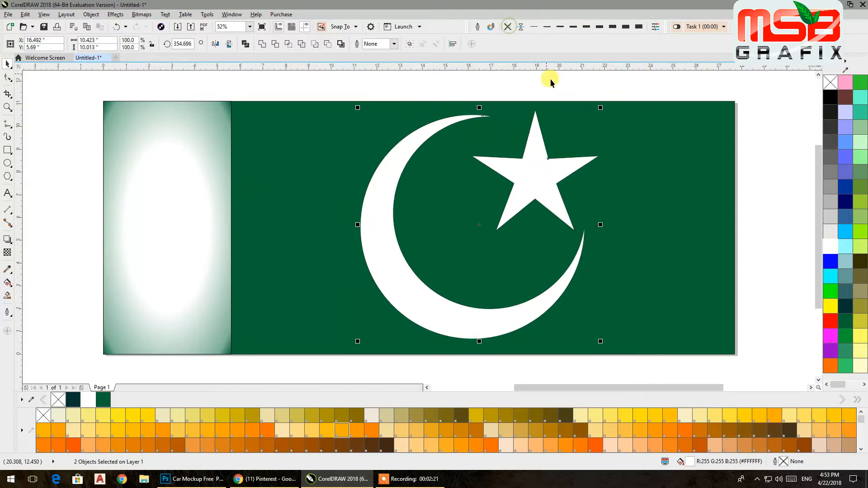
click(262, 44)
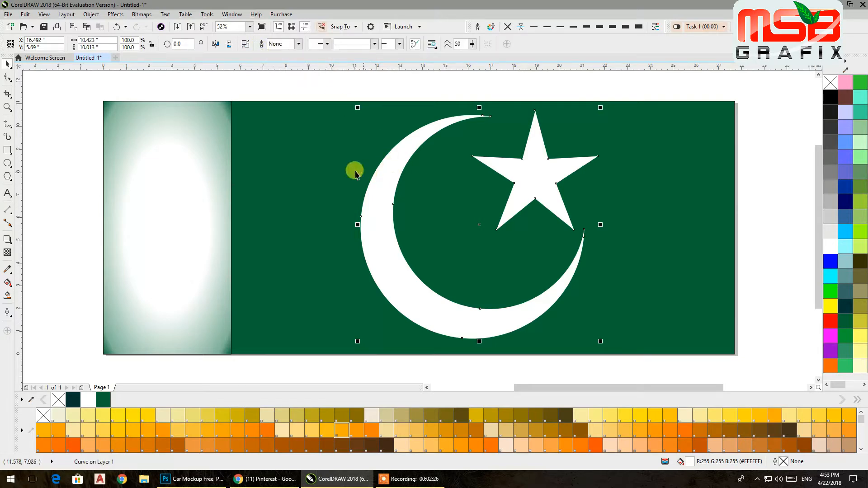
Step: Remove the outlines from the green background rectangle and the gradient strip
click(331, 168)
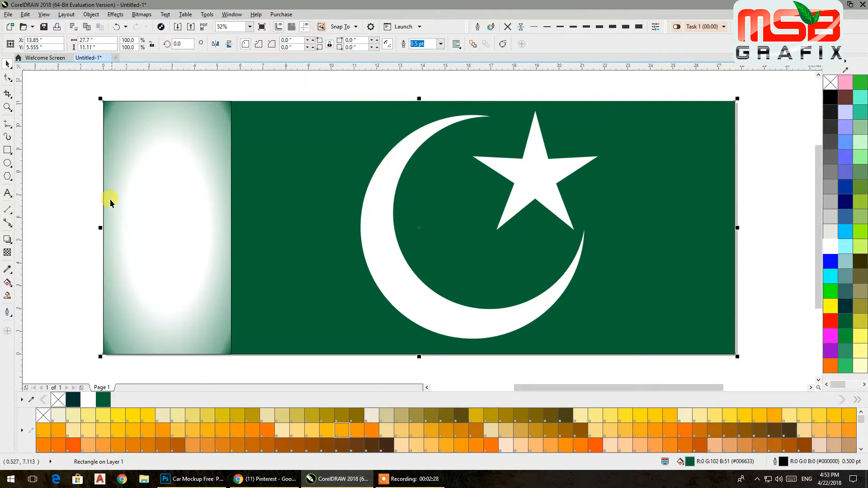
drag(104, 227, 226, 225)
click(251, 96)
click(249, 122)
shift+click(167, 136)
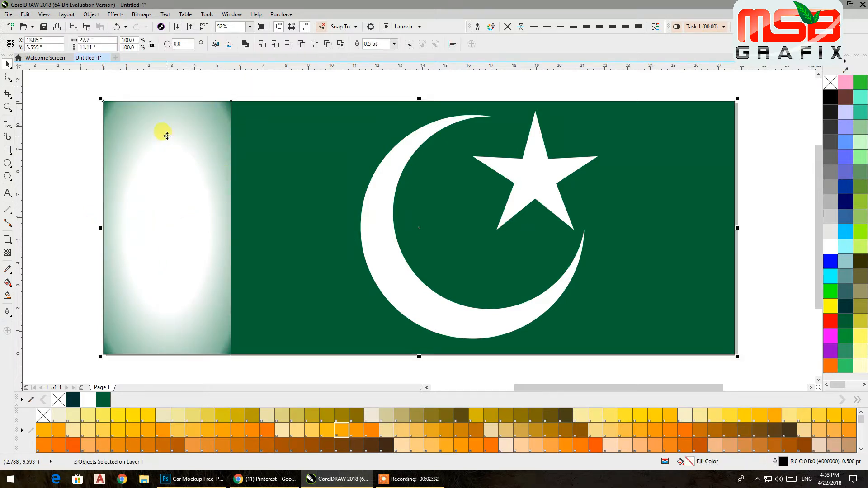
click(507, 28)
click(252, 87)
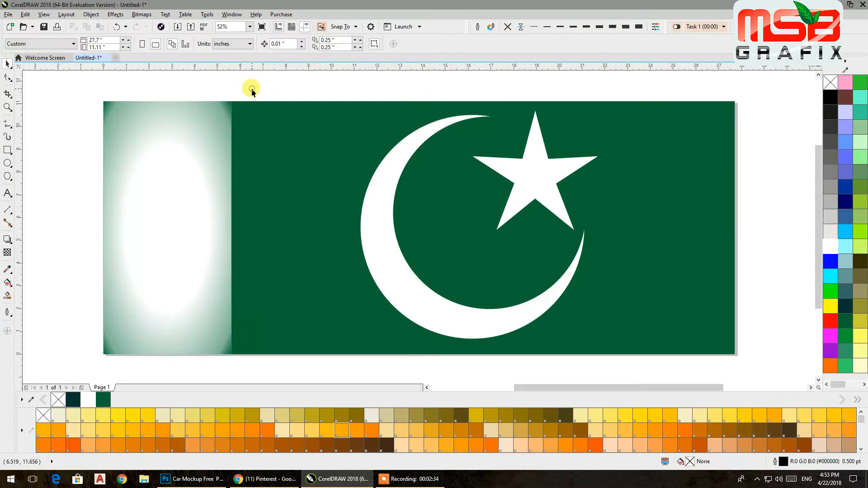
click(521, 199)
click(521, 198)
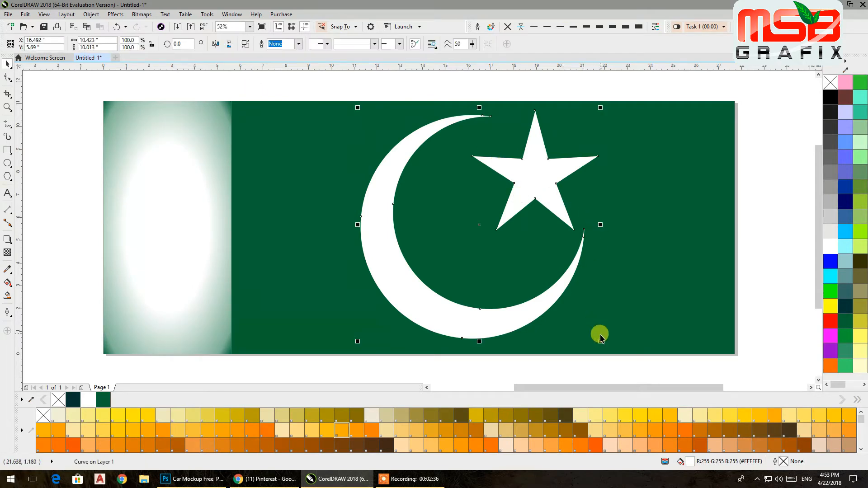
click(194, 87)
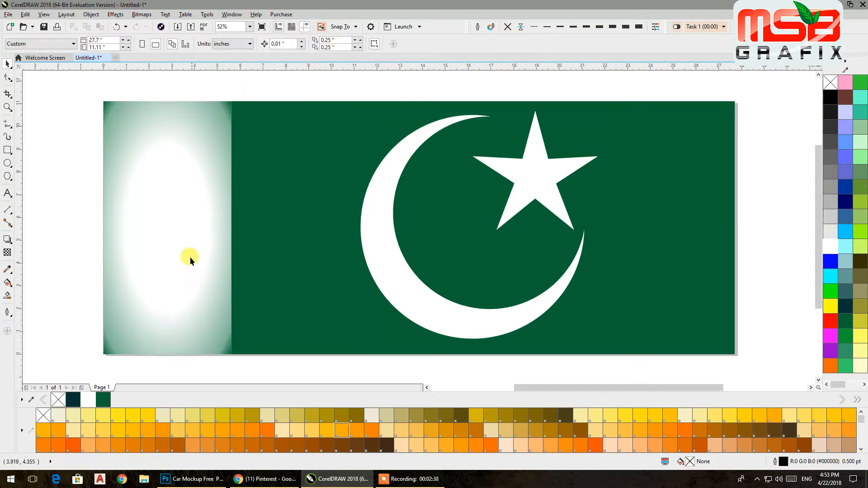
Step: Add the Urdu text "میری پہچان پاکستان" using the Urdu (Pakistan) keyboard and enlarge it to about 142 pt
click(8, 193)
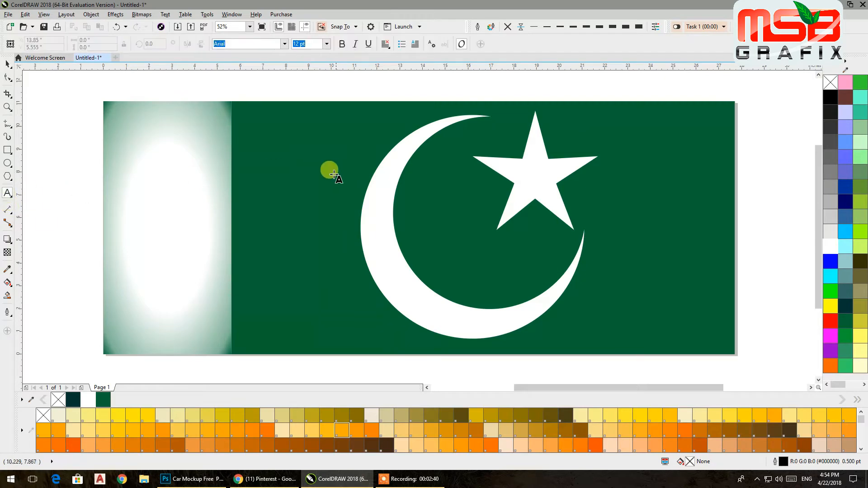
click(363, 92)
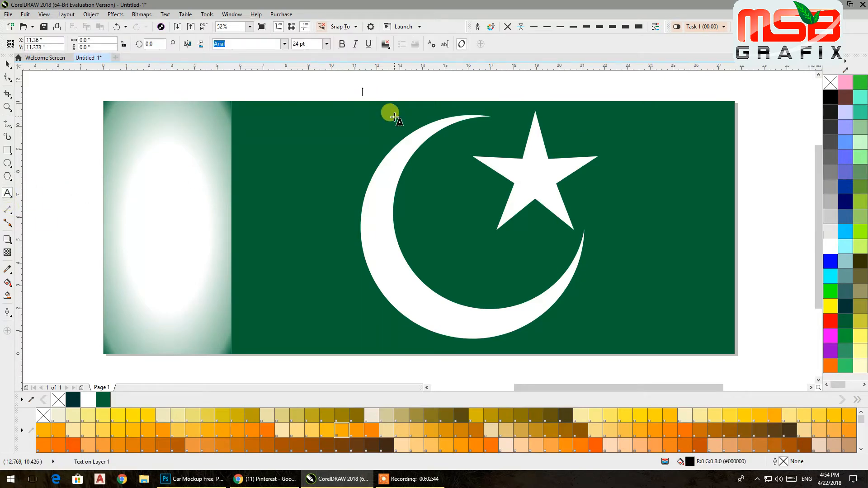
click(808, 477)
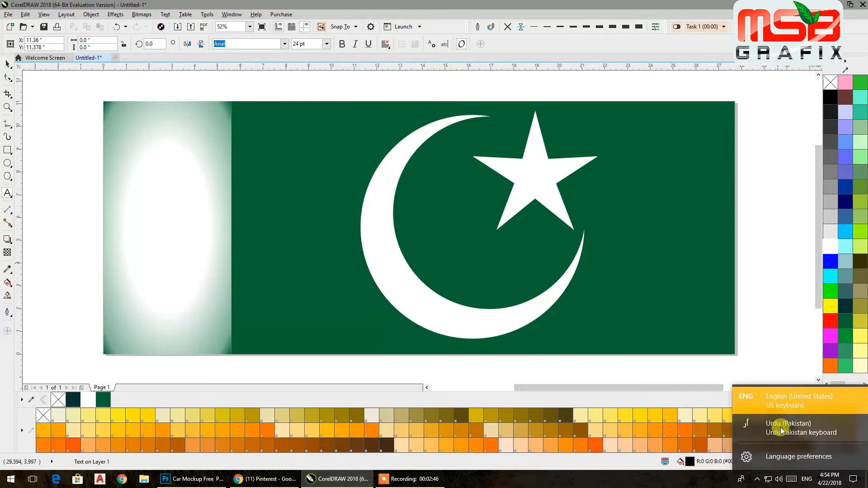
click(796, 430)
click(282, 93)
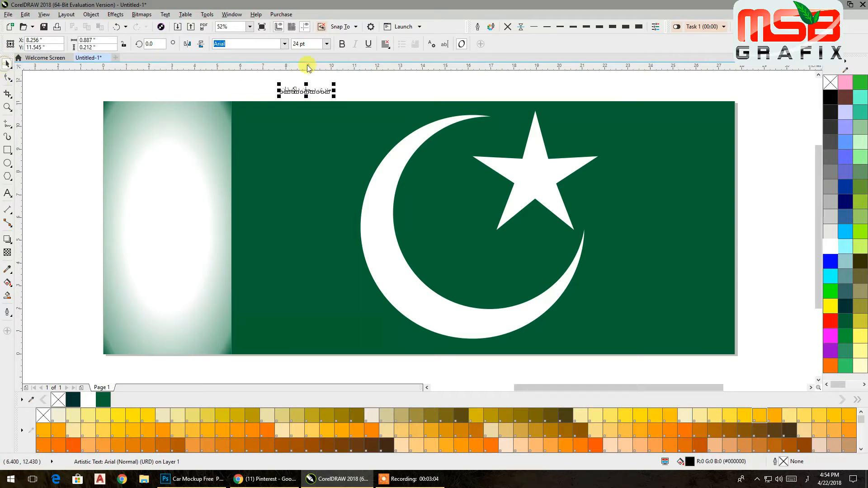
drag(334, 96, 573, 244)
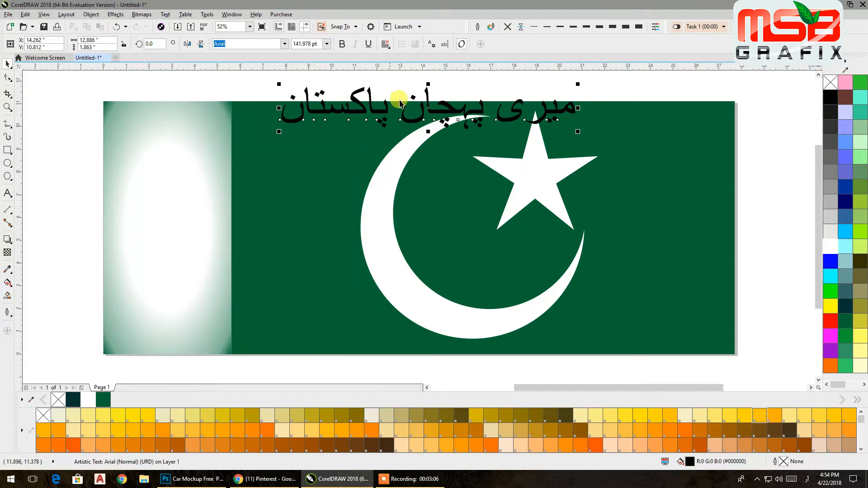
Step: Move the Urdu text to the lower part of the flag across the strip's edge and set its font to Al Qalam 1
click(285, 44)
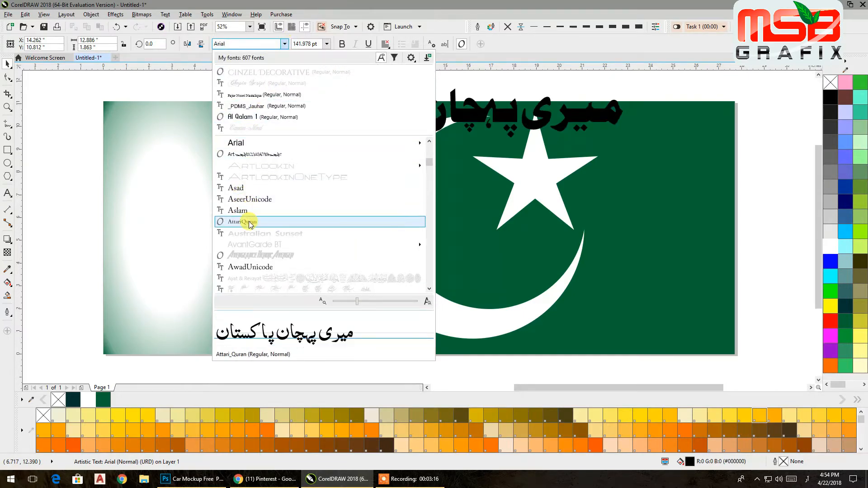
click(260, 105)
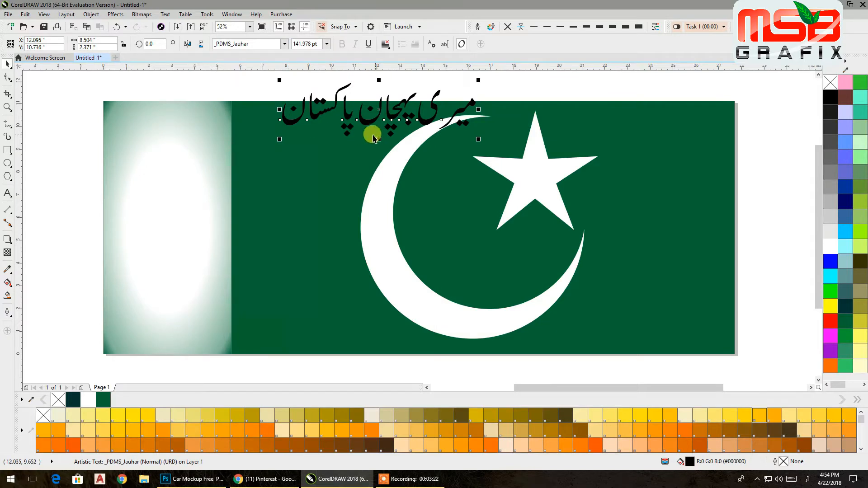
drag(362, 121, 265, 309)
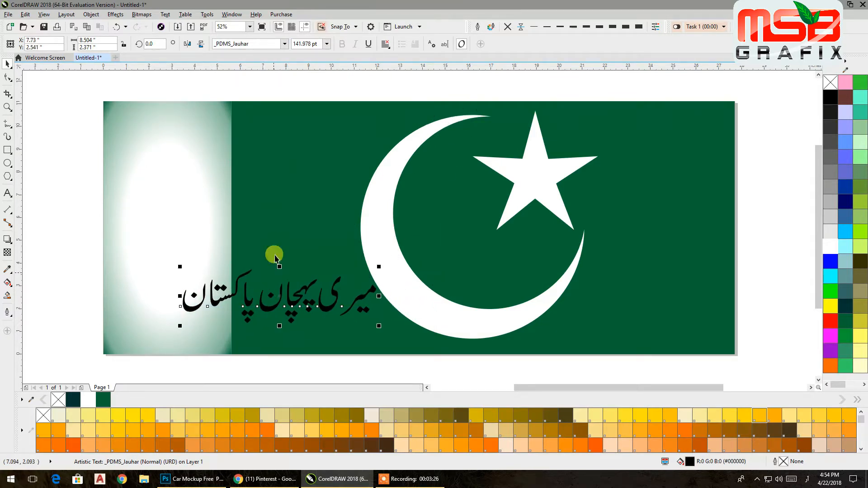
click(285, 43)
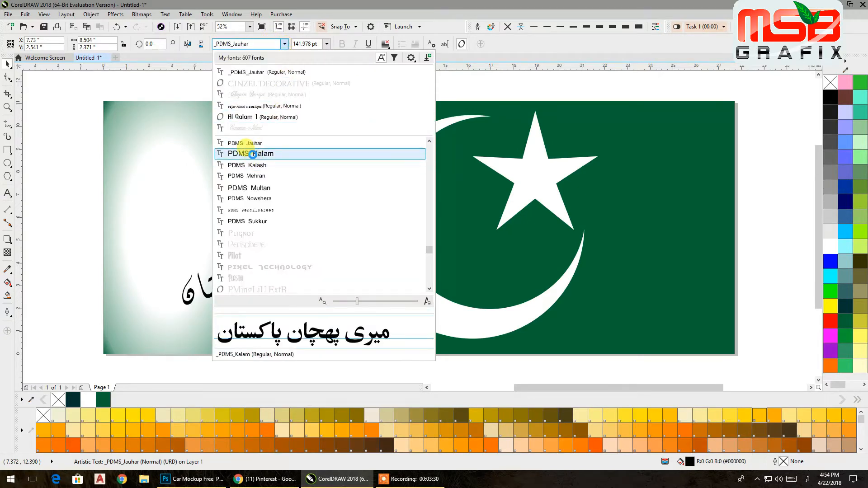
click(262, 116)
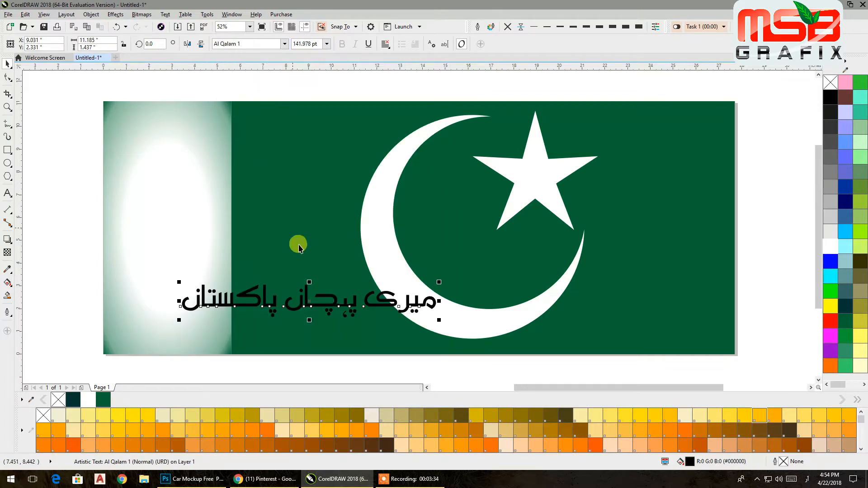
Step: Center the crescent and star on the green rectangle, and shift them toward the fly side to about X 18.28 inches
click(384, 242)
shift+click(321, 239)
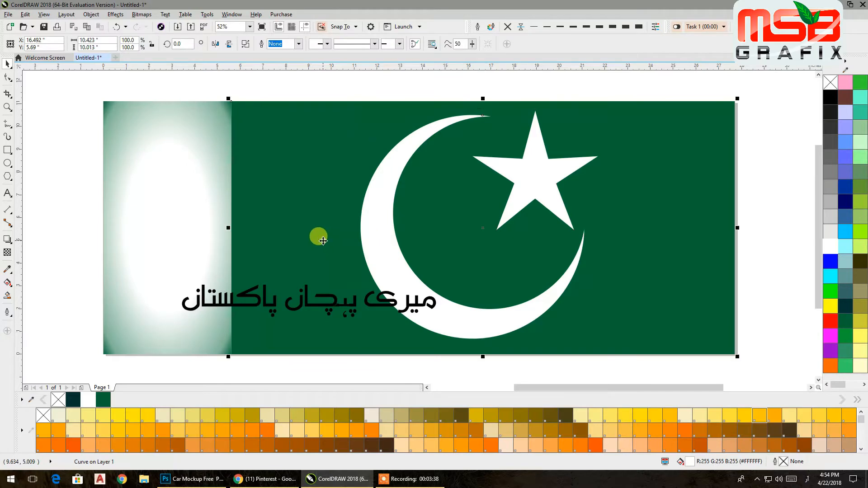
key(c)
key(e)
click(407, 91)
click(384, 192)
drag(384, 192, 417, 203)
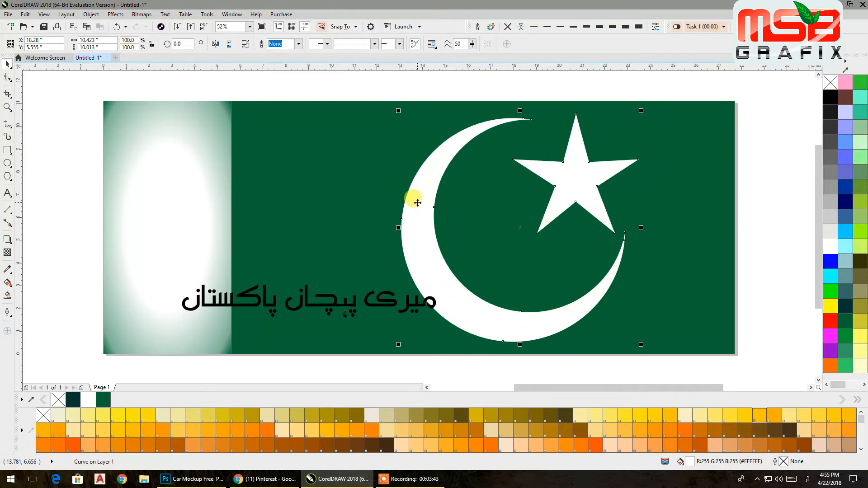
click(776, 173)
Step: Shrink the Urdu slogan to about 104 pt and place it between the gradient strip and the crescent
click(391, 306)
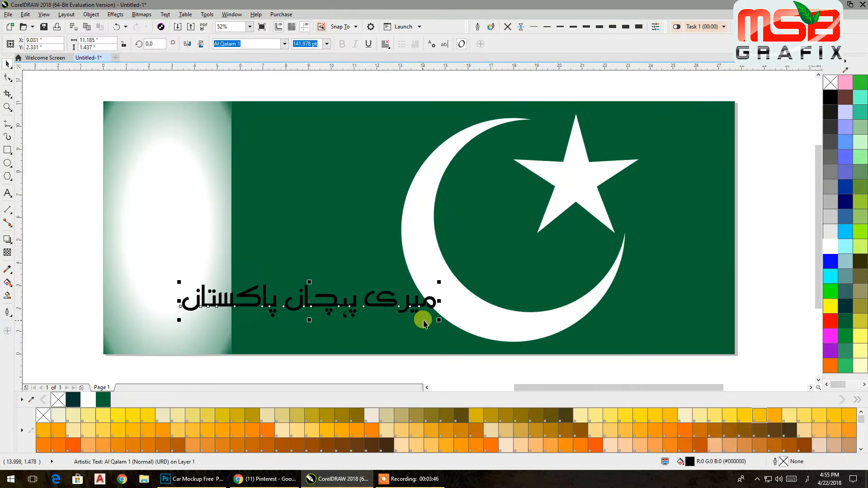
drag(439, 320, 406, 316)
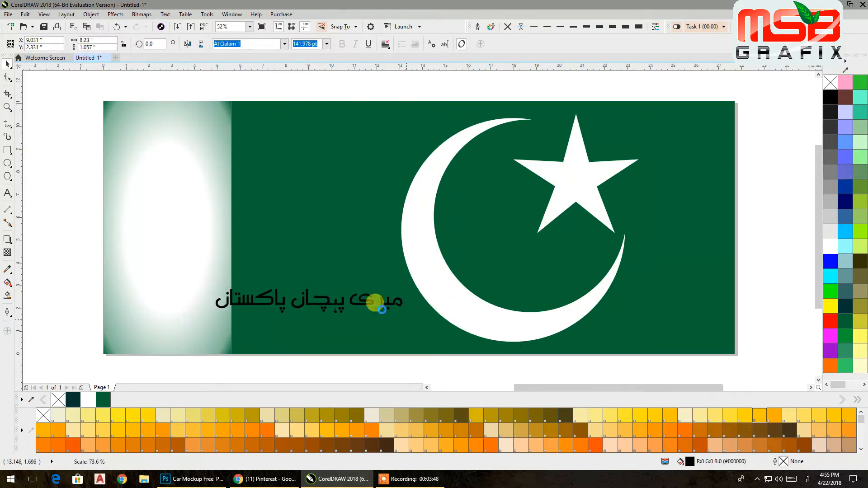
drag(341, 305, 354, 293)
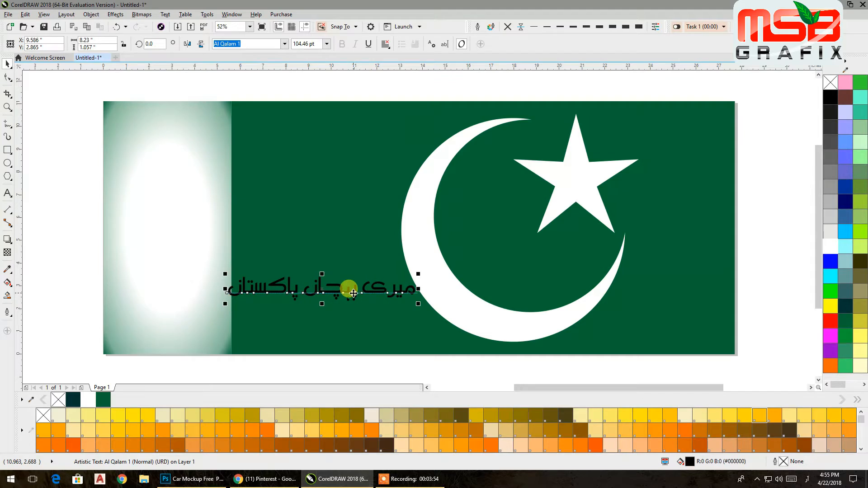
click(68, 191)
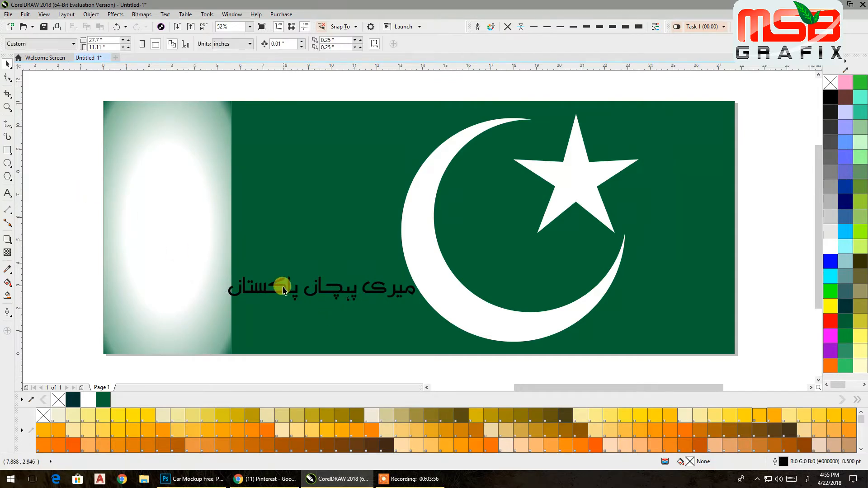
Step: Duplicate the slogan above the original and shorten the copy to the word "پاکستان"
drag(284, 289, 299, 144)
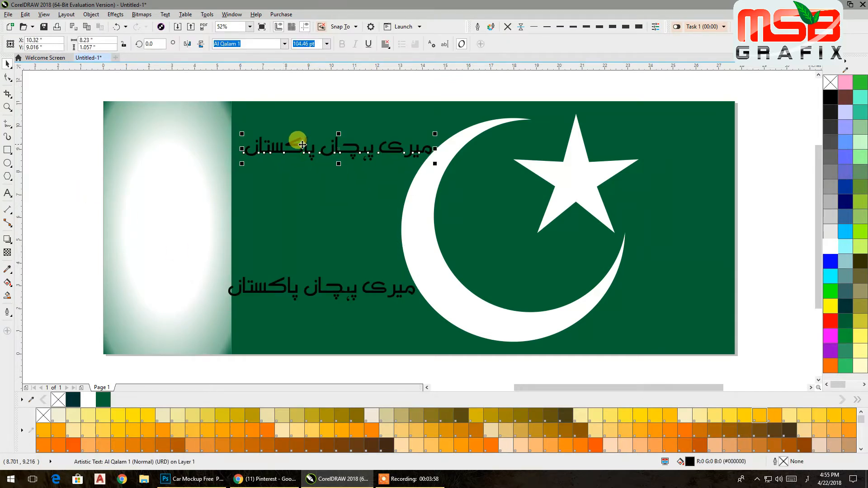
click(313, 145)
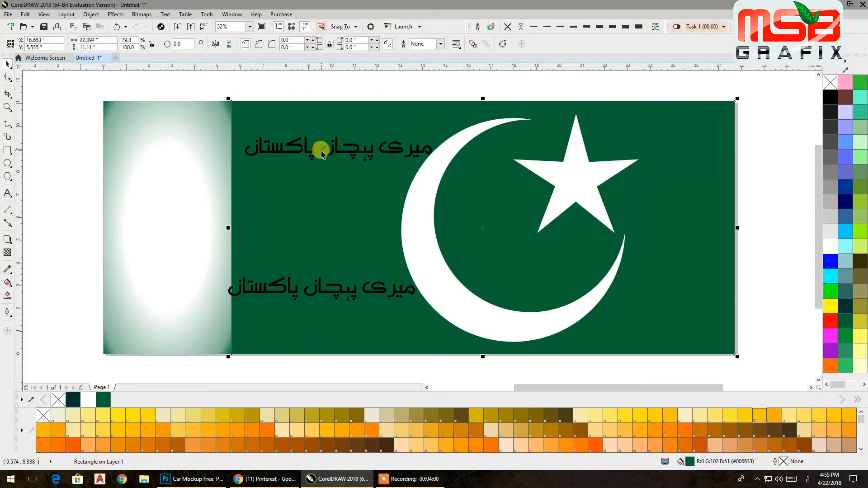
double_click(321, 154)
drag(320, 150, 435, 147)
key(Delete)
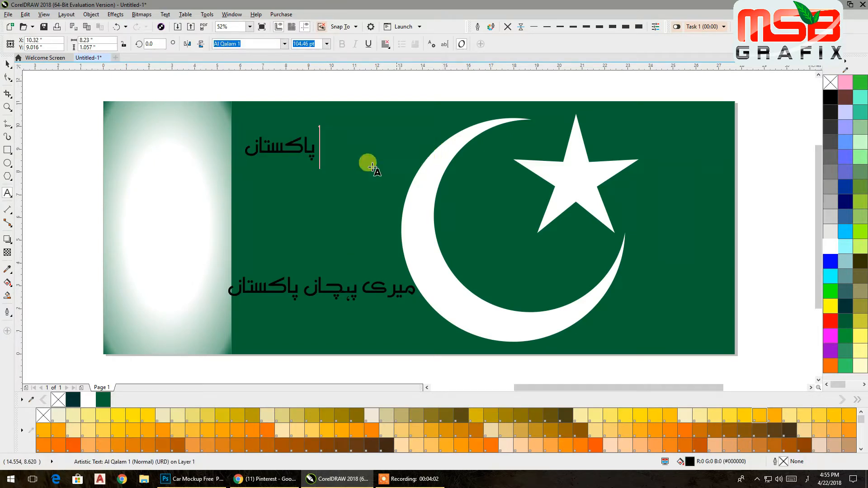
Step: Set the copied word's font to _PDMS_Jauhar, enlarge it to about 362 pt and move it across the strip's edge
click(285, 45)
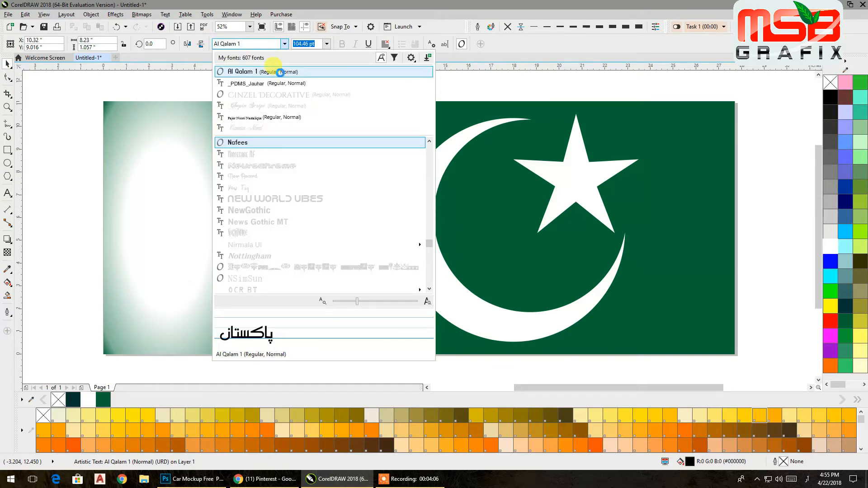
click(281, 83)
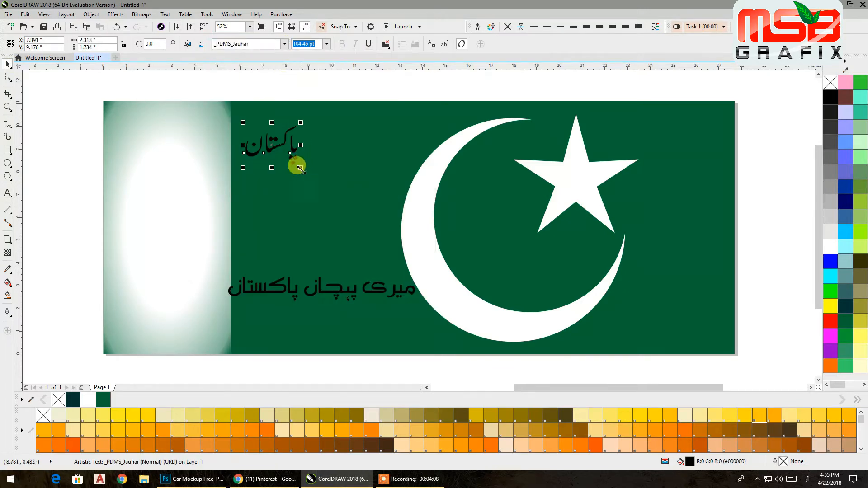
drag(300, 171, 468, 254)
drag(335, 206, 238, 200)
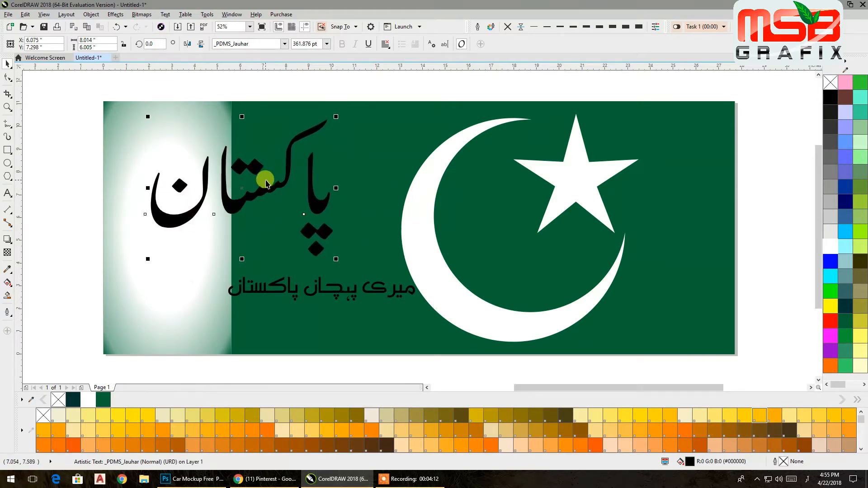
Step: Rotate the large word "پاکستان" clockwise to about 341.9 degrees and nudge it up above the slogan
click(280, 179)
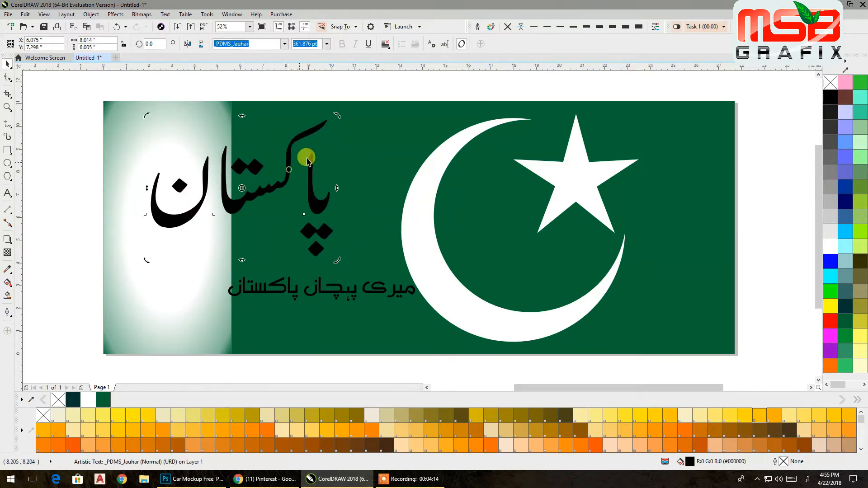
drag(342, 122, 360, 150)
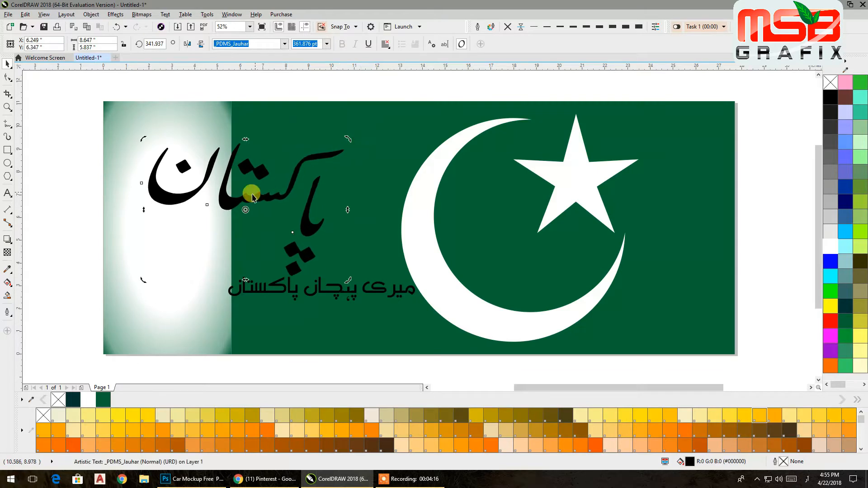
click(254, 200)
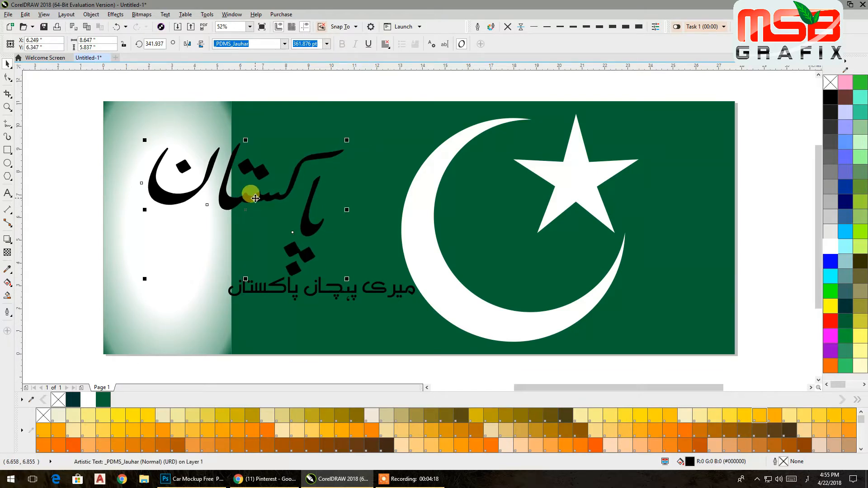
drag(256, 198, 248, 186)
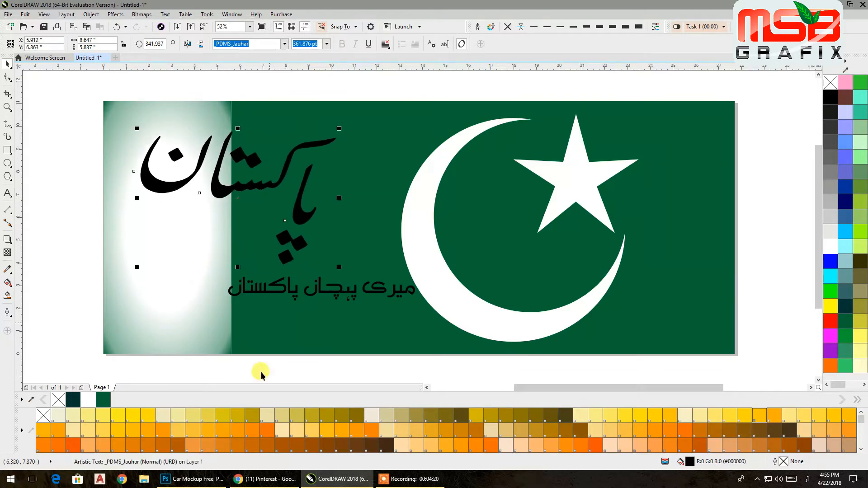
click(275, 481)
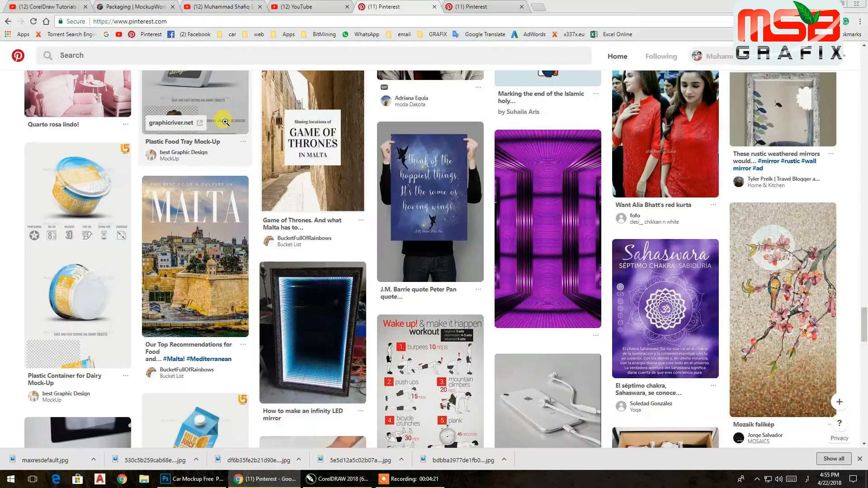
click(277, 483)
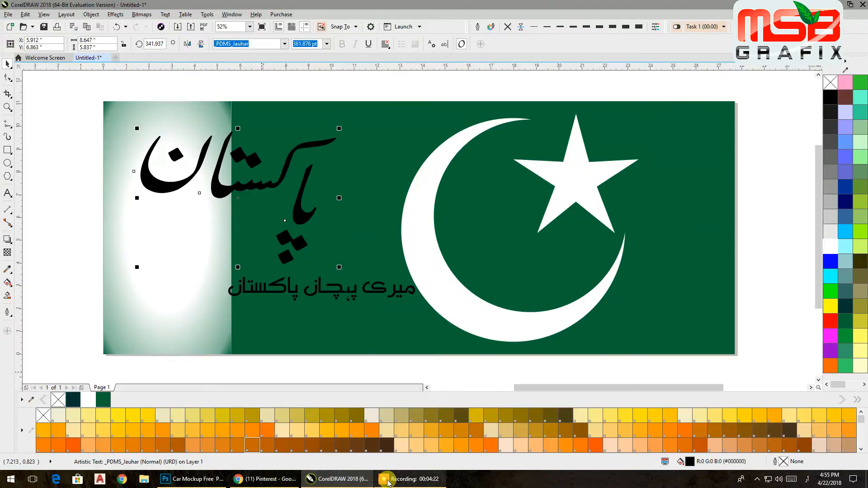
click(204, 480)
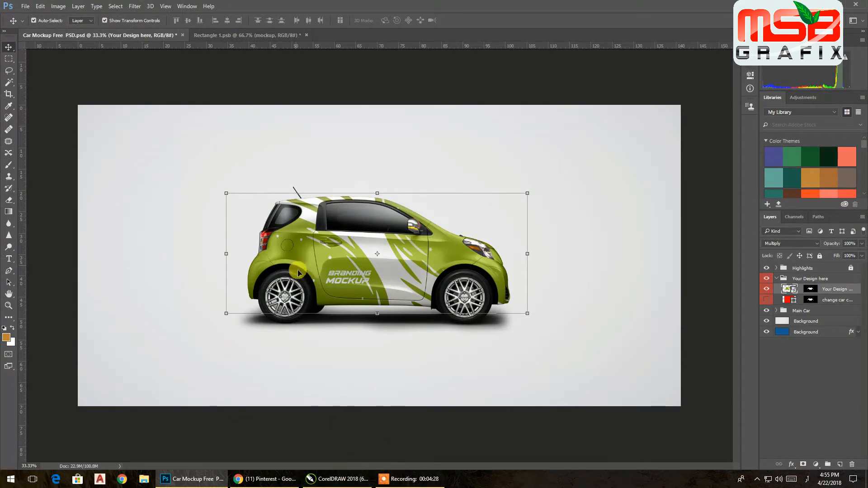
click(399, 482)
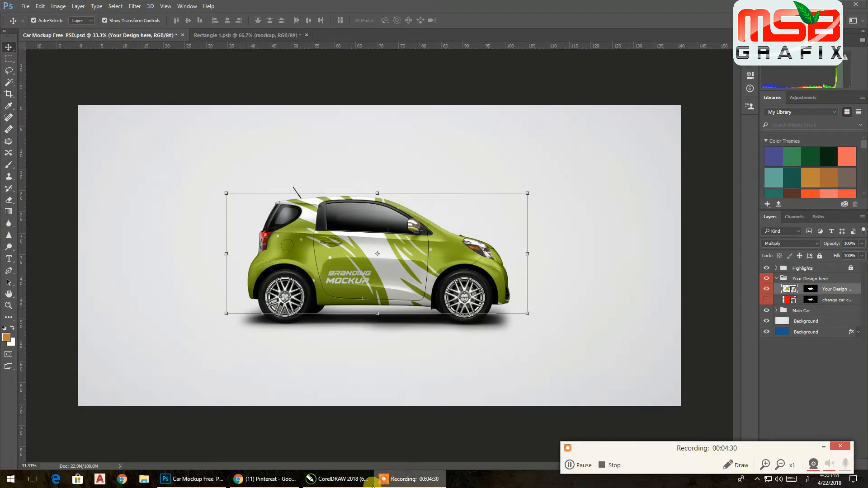
click(338, 479)
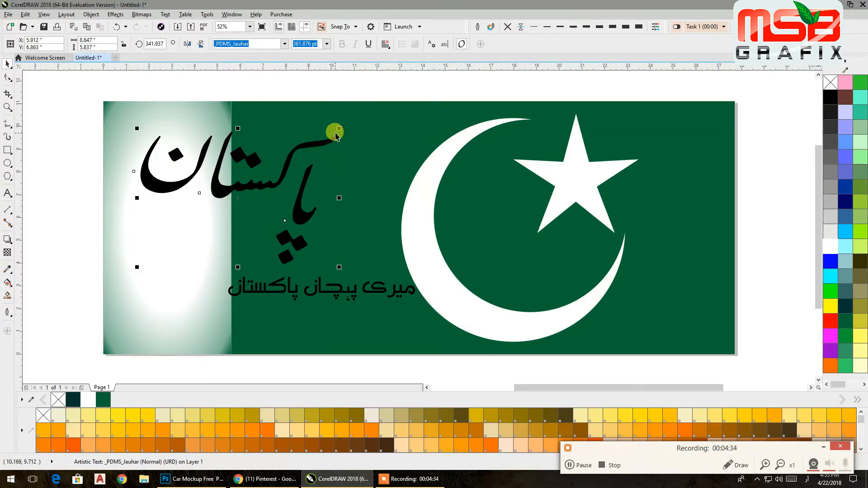
Step: Resize the rotated word to about 240 pt, place it inside the crescent beneath the star and fill it with white
drag(341, 128, 281, 156)
drag(230, 195, 522, 275)
drag(484, 306, 457, 323)
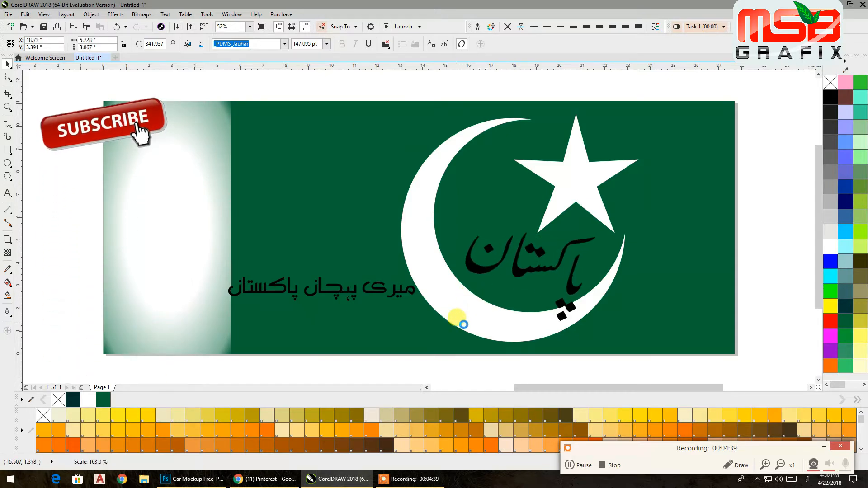
click(831, 246)
drag(532, 268, 529, 261)
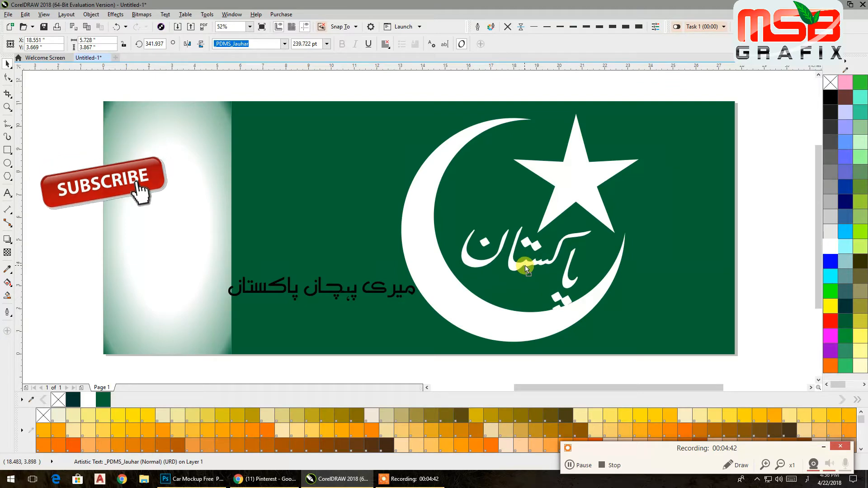
Step: Try cyan, black and yellow as colours for the word "پاکستان" inside the crescent
right_click(833, 278)
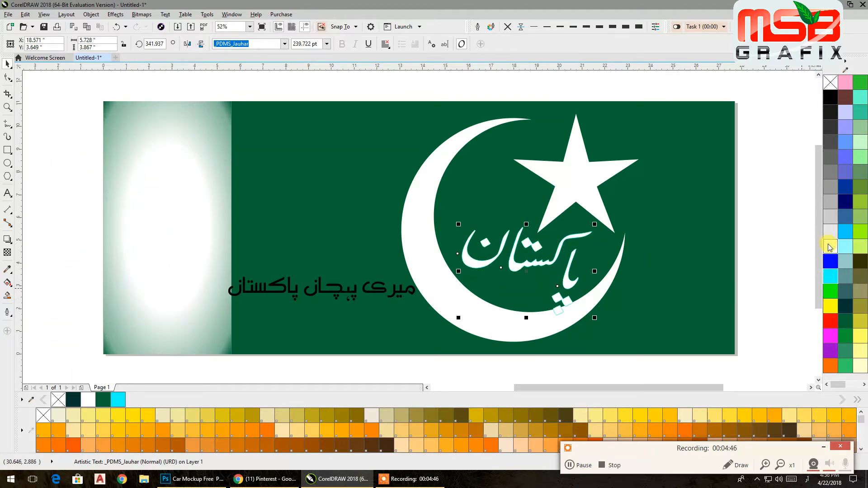
click(831, 97)
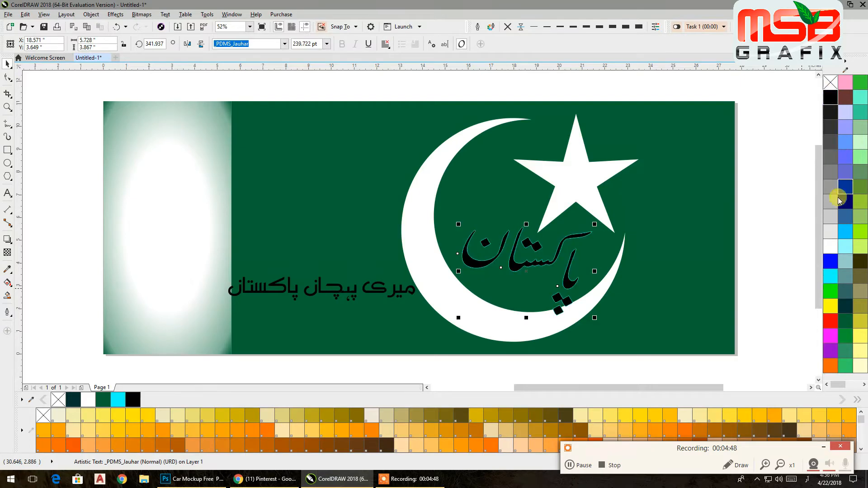
click(831, 307)
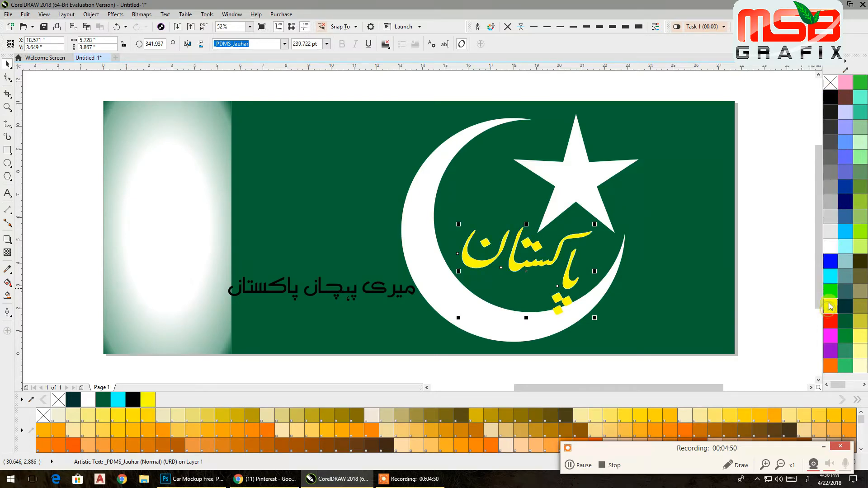
Step: Add a Small Glow drop shadow to the word "پاکستان" with feathering 8, a pale cyan colour and a different feathering direction
click(8, 242)
click(27, 44)
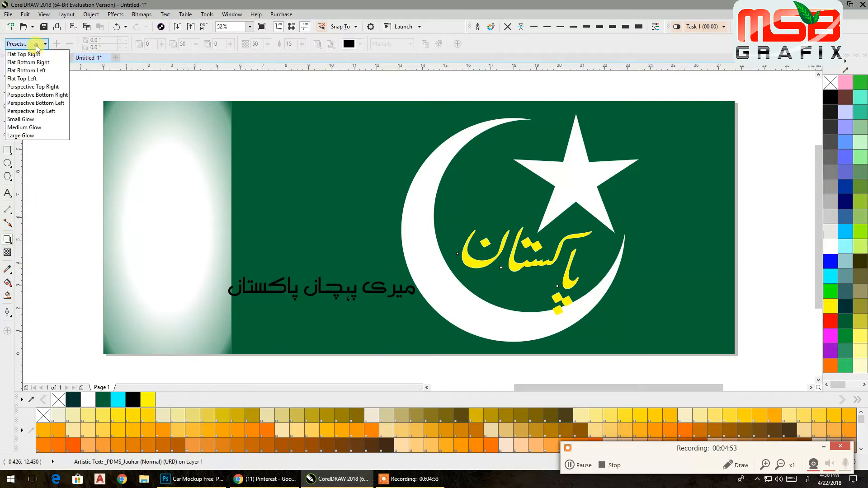
click(19, 120)
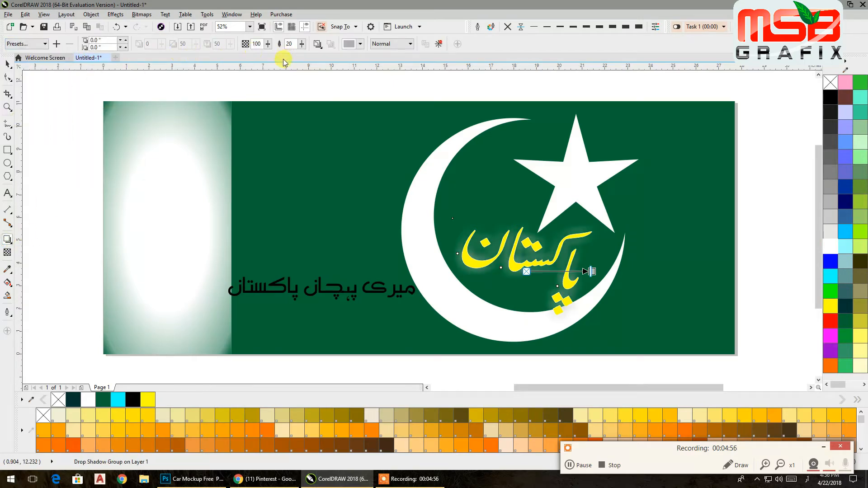
click(354, 45)
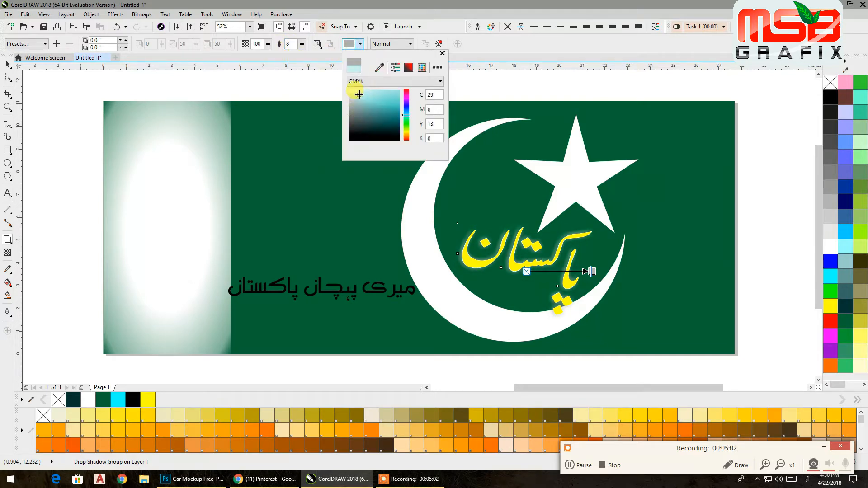
click(358, 90)
click(319, 44)
click(317, 43)
click(333, 85)
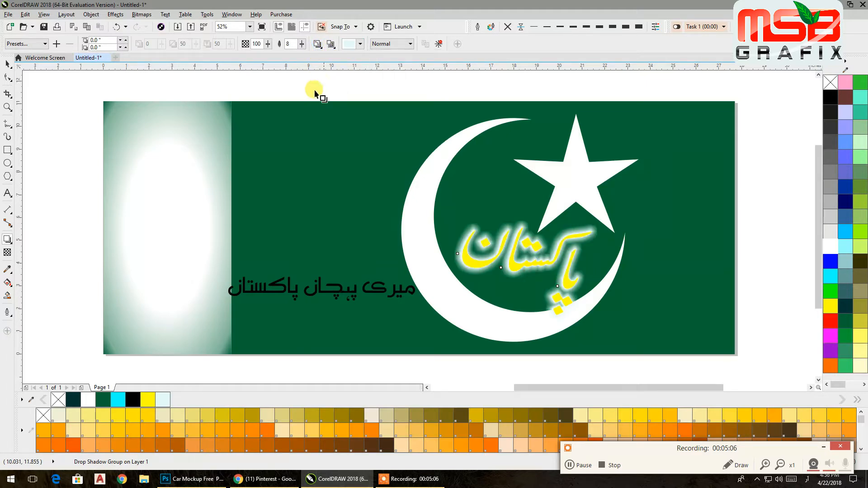
Step: Fill the glowing word "پاکستان" with blue after trying dark green and lime, and enlarge it slightly over the crescent
click(8, 66)
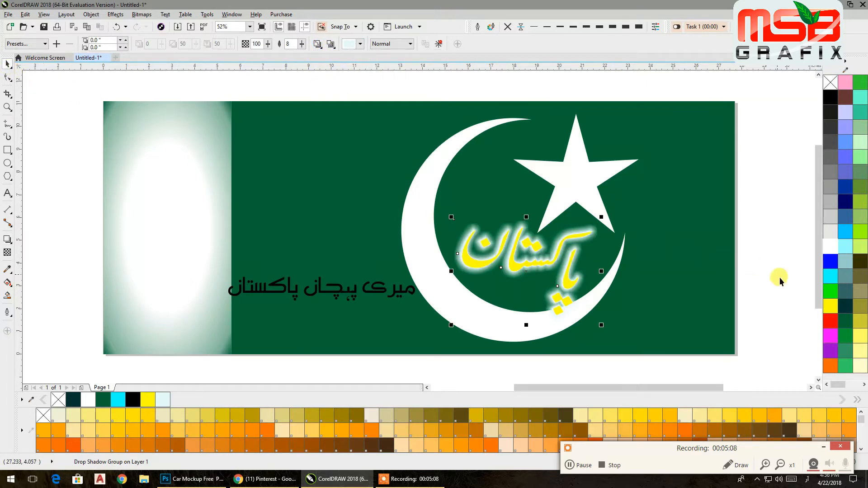
click(848, 322)
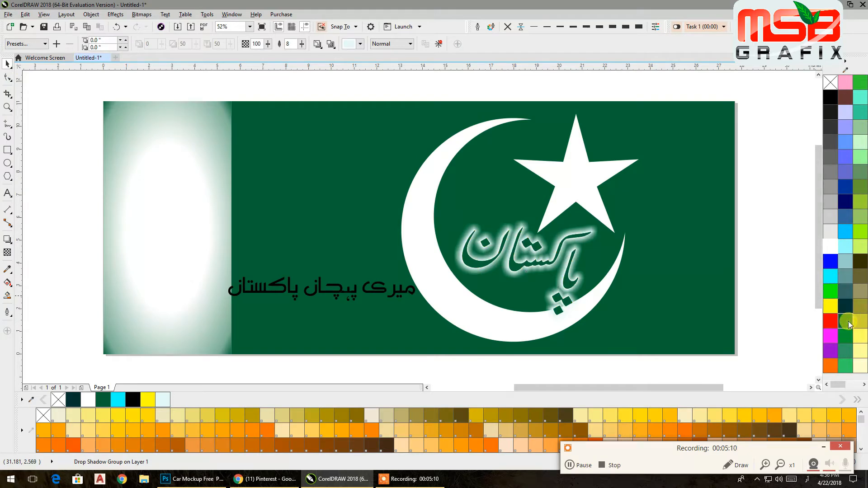
click(862, 233)
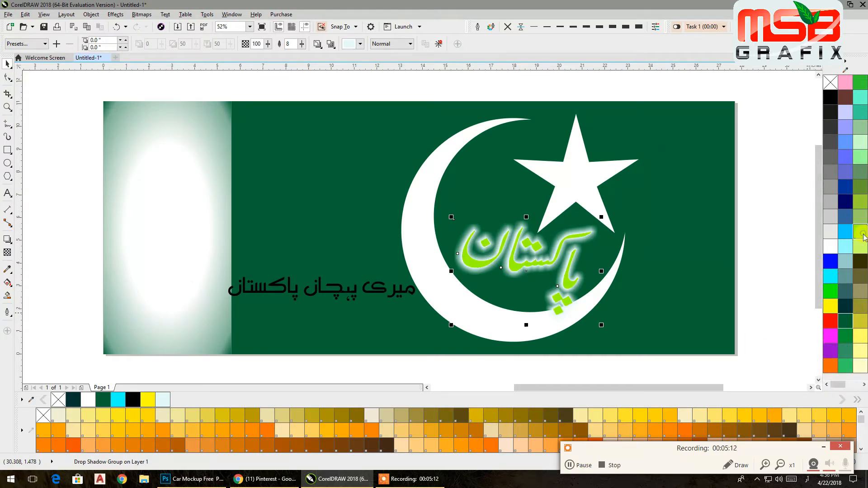
click(833, 262)
drag(566, 286, 581, 300)
drag(464, 235, 443, 218)
click(765, 255)
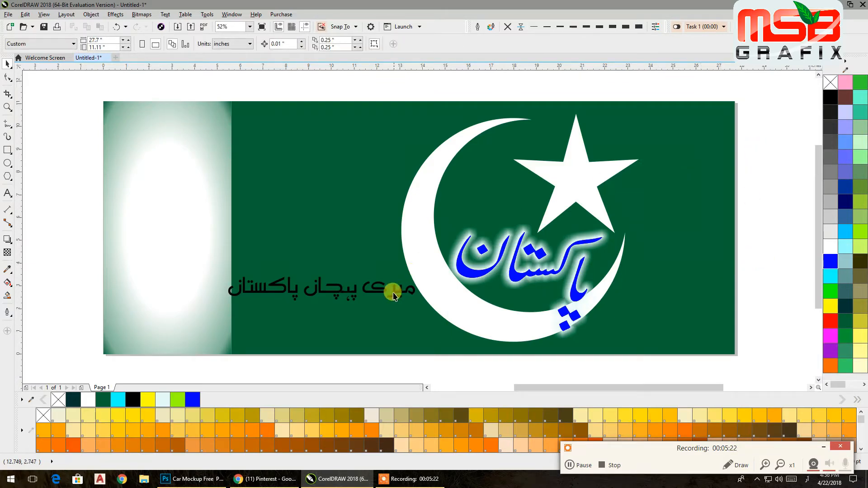
Step: Change the slogan's font to _PDMS_Jauhar, size it to about 104 pt and place it between the strip and the crescent
drag(391, 301, 407, 322)
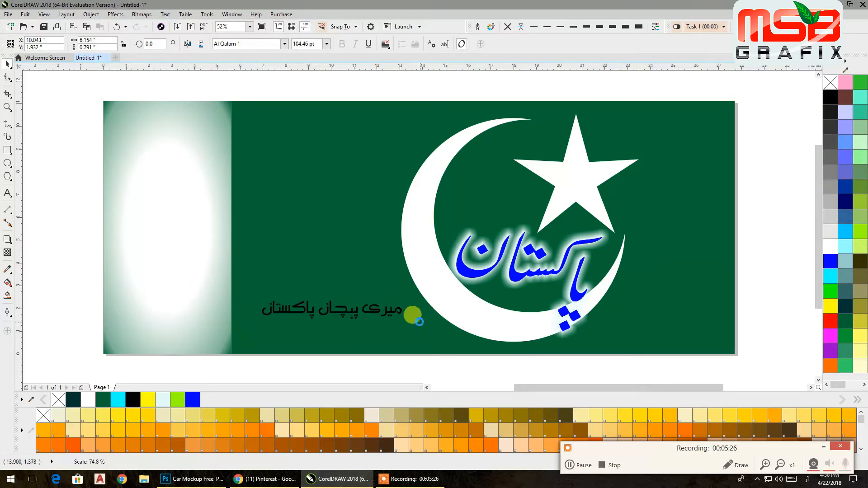
drag(352, 314, 346, 294)
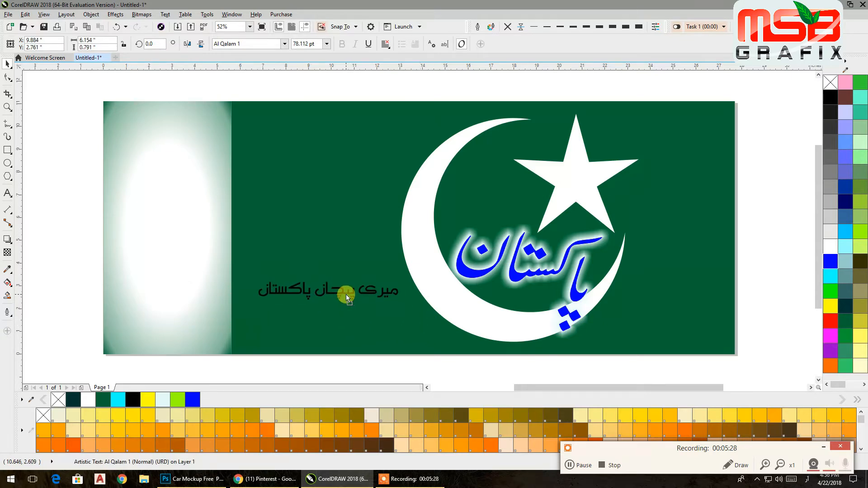
click(284, 44)
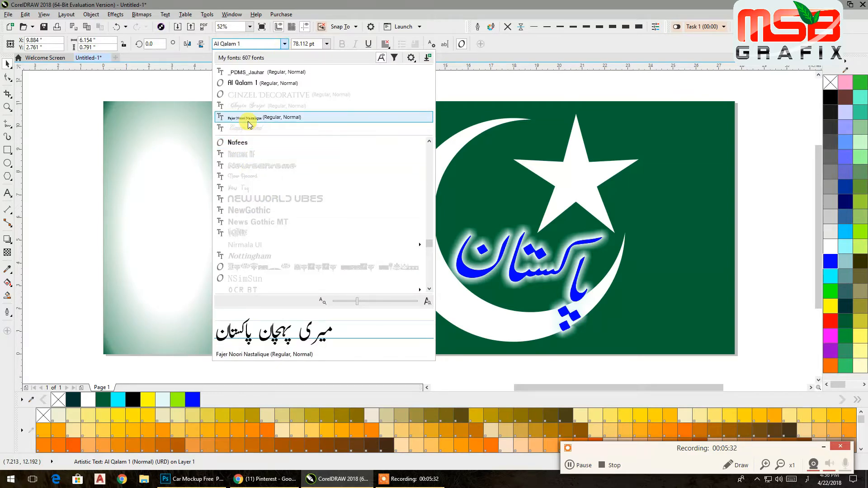
click(246, 72)
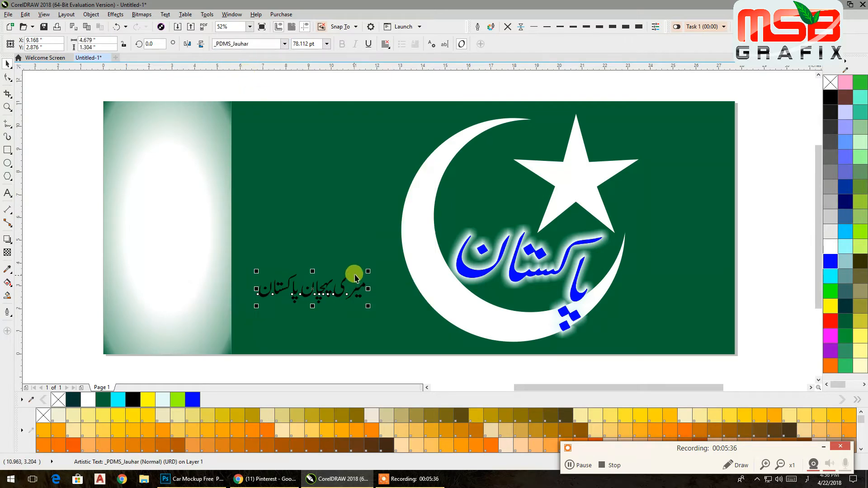
drag(367, 272, 398, 226)
Step: Fill the slogan with cyan after trying white, red and magenta, and deselect it
click(831, 271)
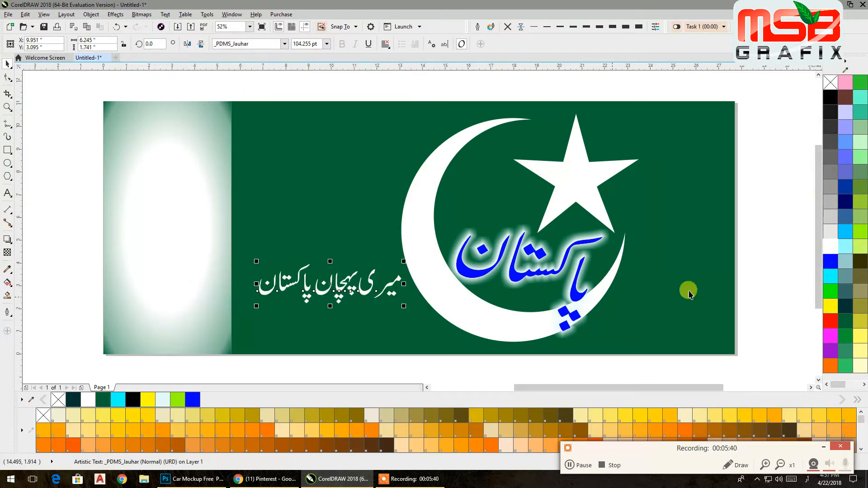
click(831, 324)
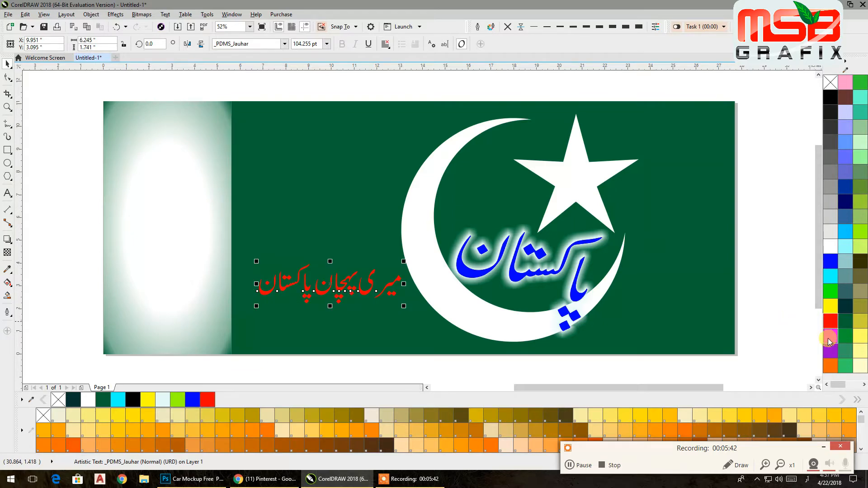
click(829, 338)
click(824, 277)
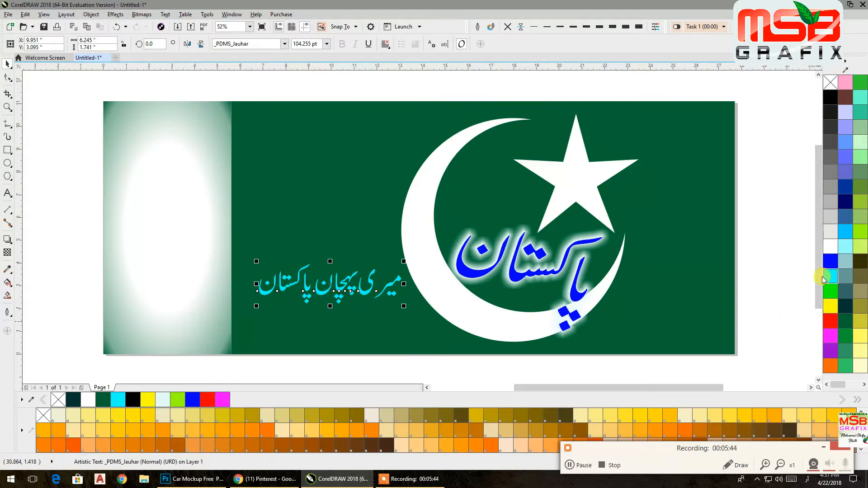
click(761, 208)
Step: Export all the flag artwork as an Adobe Photoshop PSD file named Pakistan at 300 dpi in 24-bit RGB colour
drag(733, 202, 707, 197)
drag(724, 78, 140, 351)
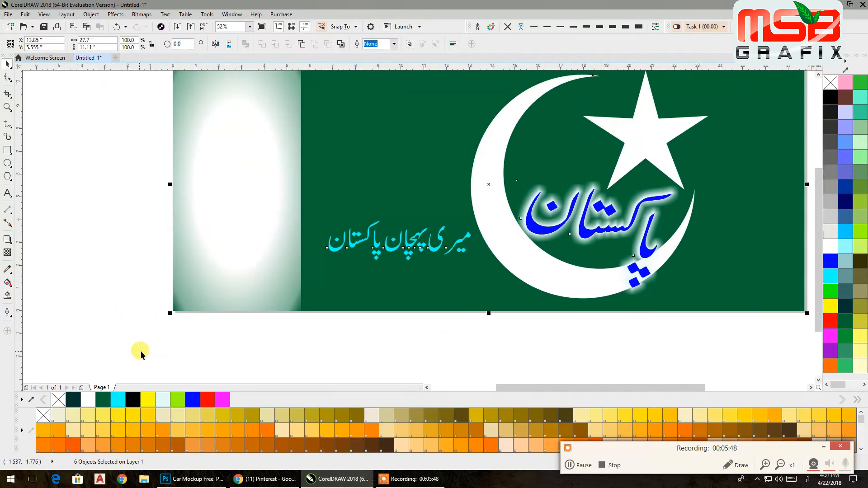
key(ctrl+e)
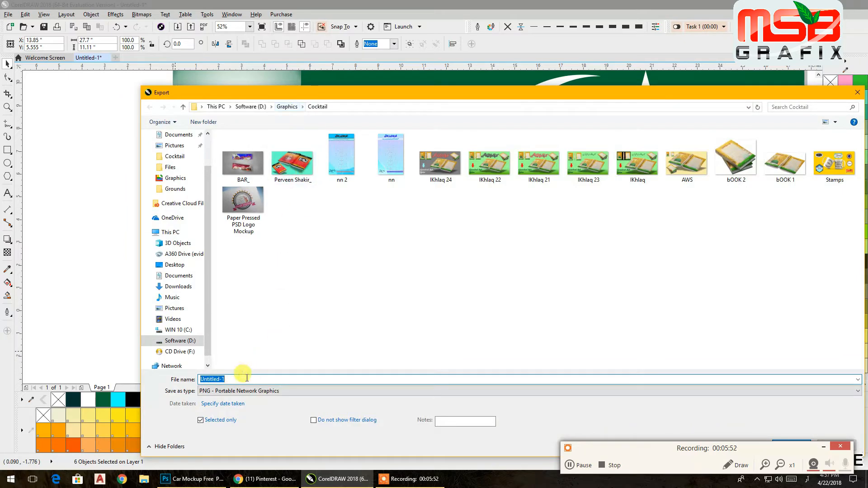
click(201, 391)
click(217, 196)
double_click(226, 379)
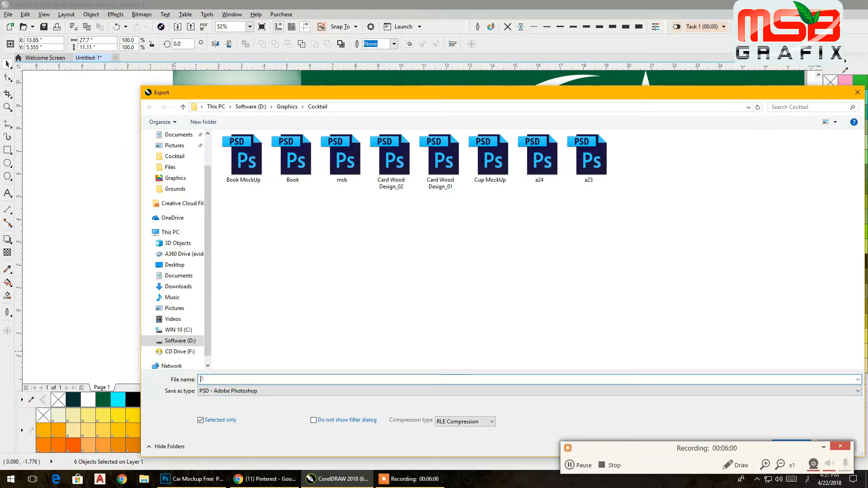
text(pa)
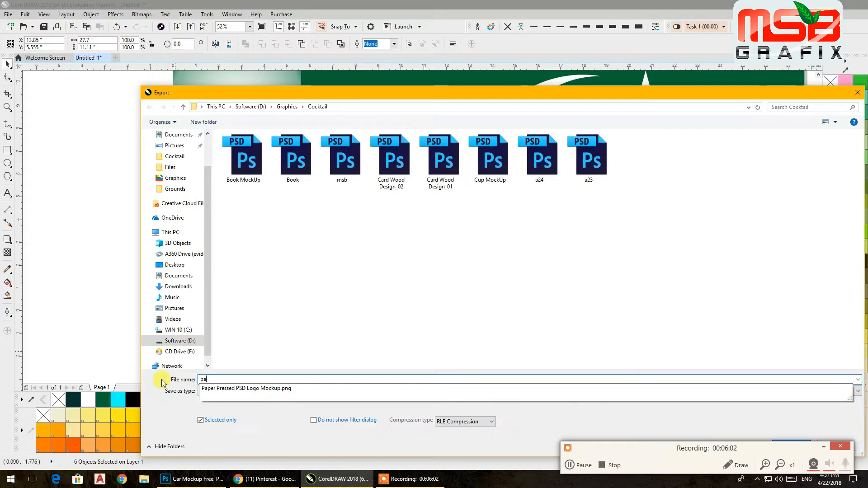
text(kis)
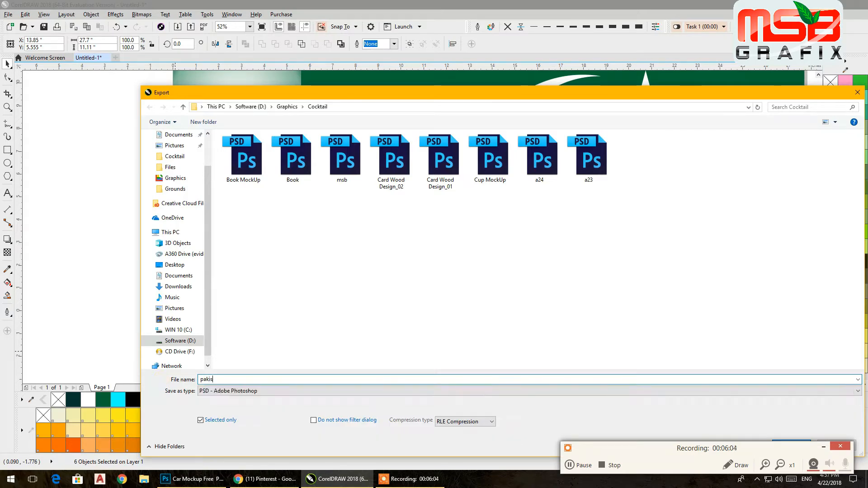
text(Pakistan)
key(Return)
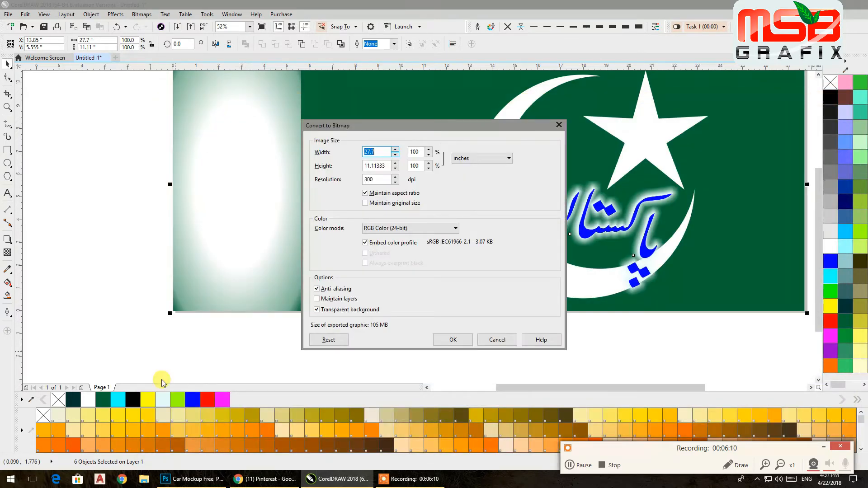
click(454, 340)
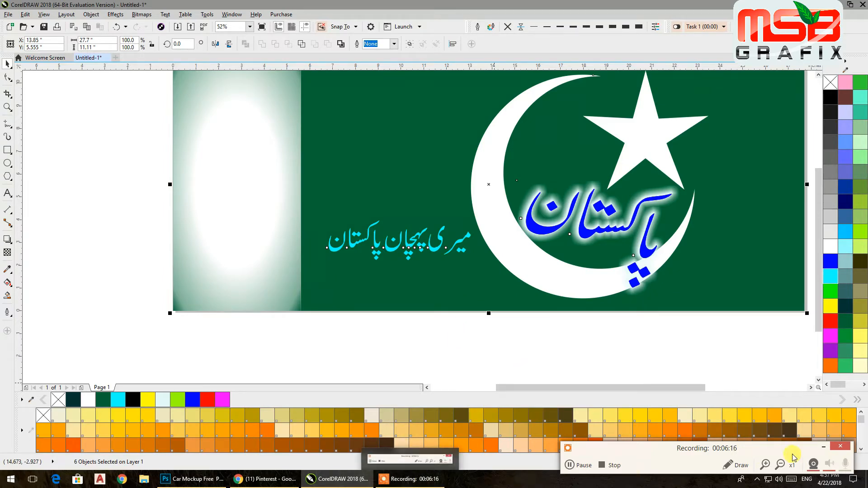
Step: Switch to Photoshop and open the Pakistan PSD file from the Graphics > Cocktail folder
click(823, 448)
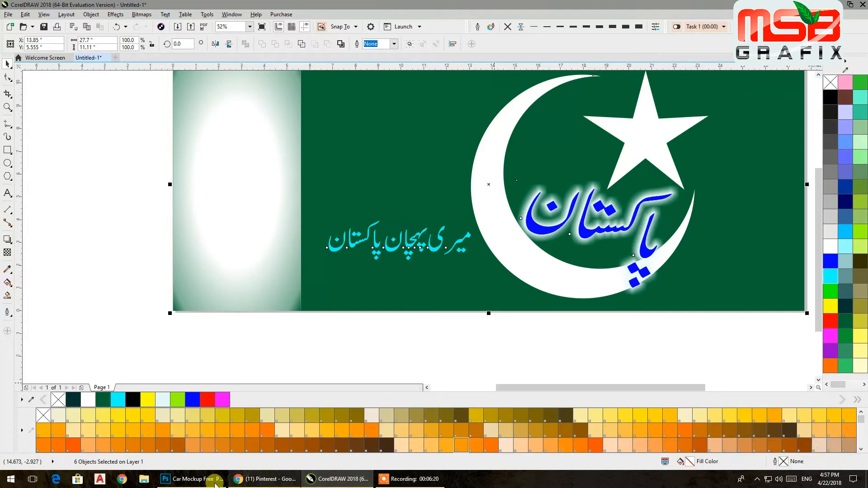
click(192, 479)
click(26, 9)
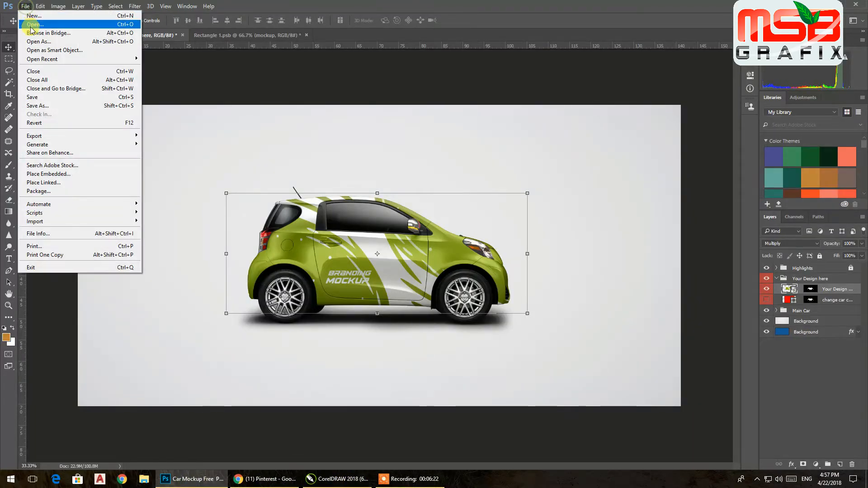
click(43, 25)
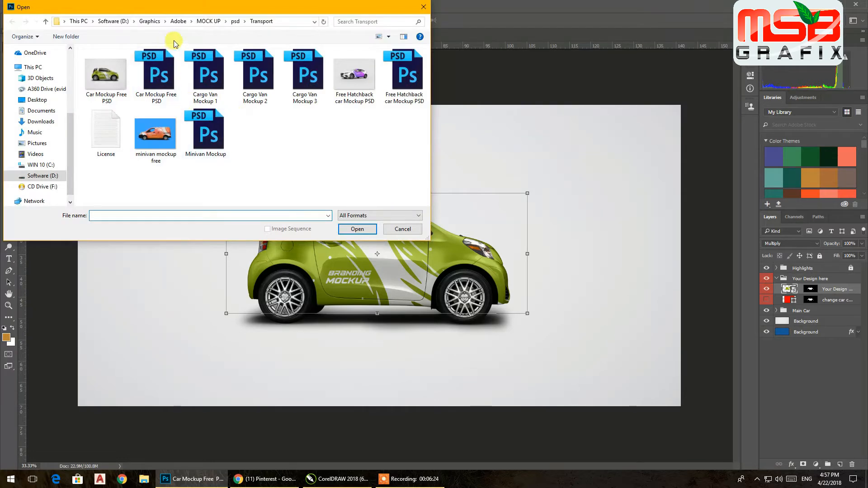
click(150, 21)
double_click(141, 76)
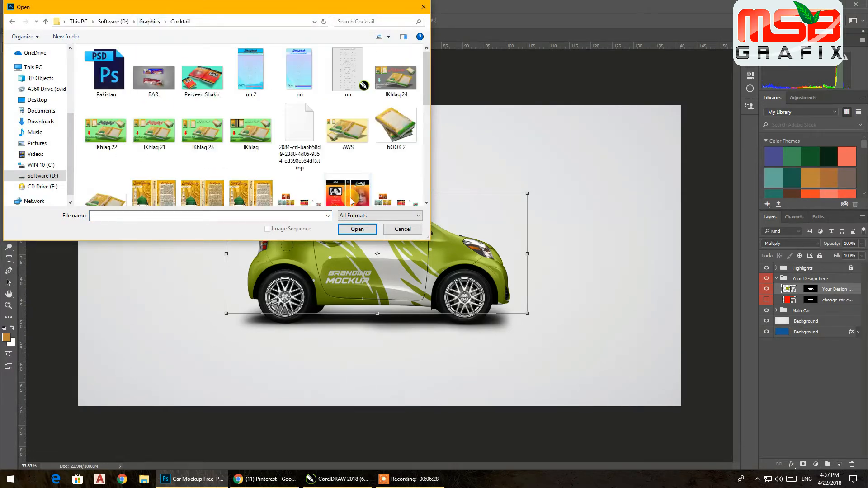
double_click(111, 70)
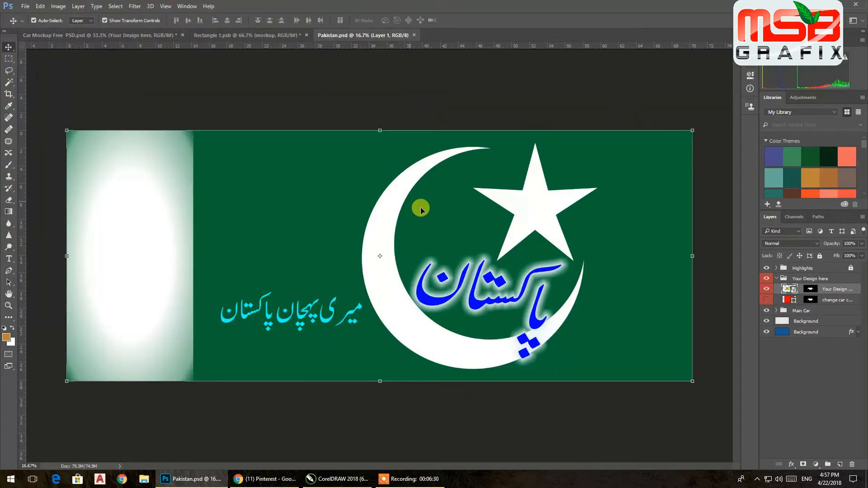
Step: Copy the entire Pakistan.psd artwork and paste it as a new layer into Rectangle 1.psb
click(9, 57)
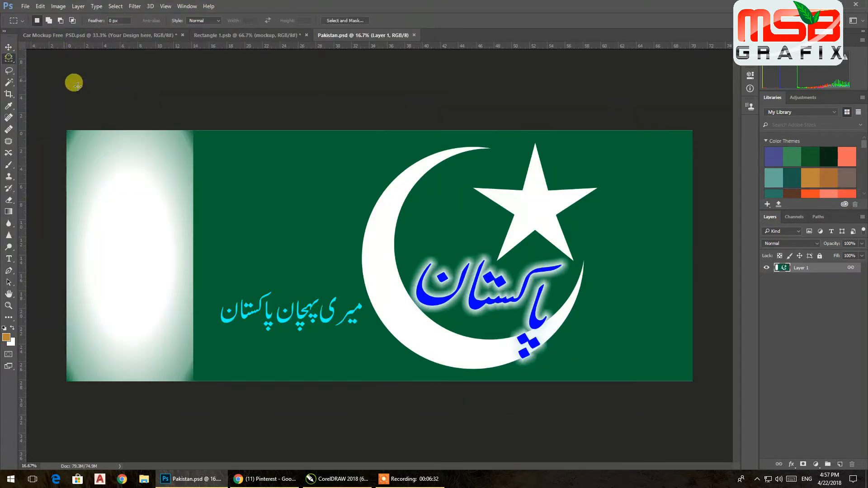
key(ctrl+a)
key(ctrl+c)
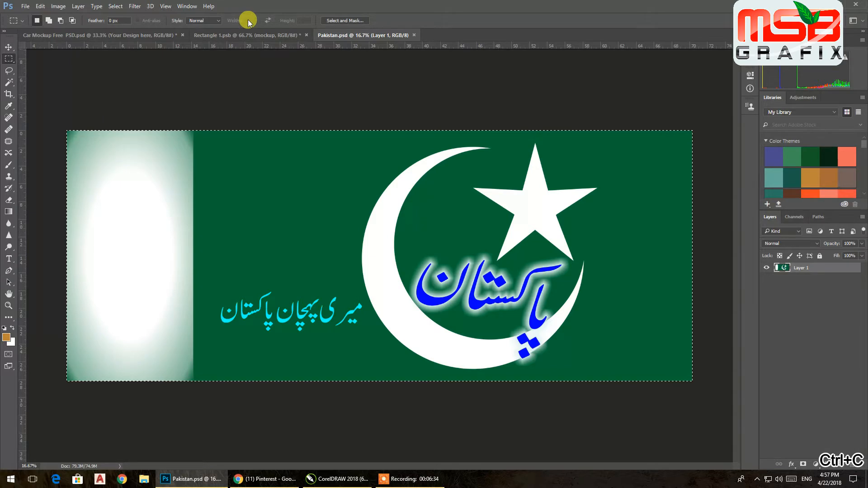
click(241, 36)
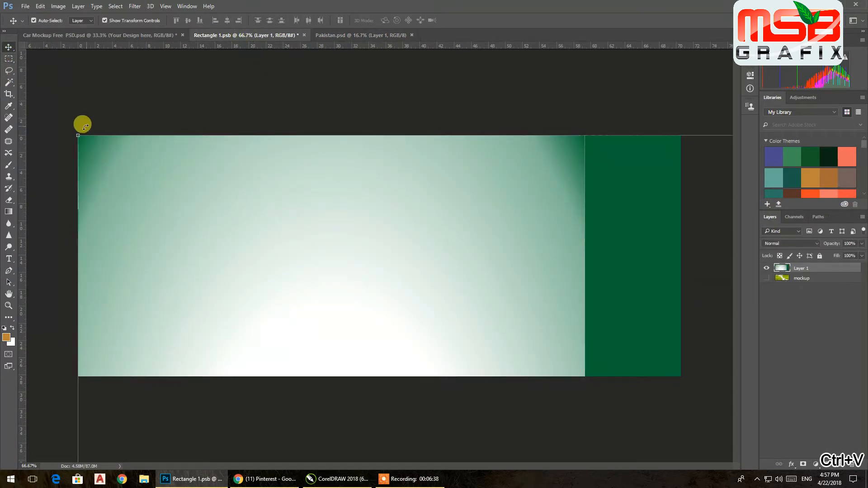
Step: Scale the pasted flag layer down to about 24 percent so that it fills the Rectangle 1.psb canvas
key(ctrl+t)
drag(77, 135, 94, 176)
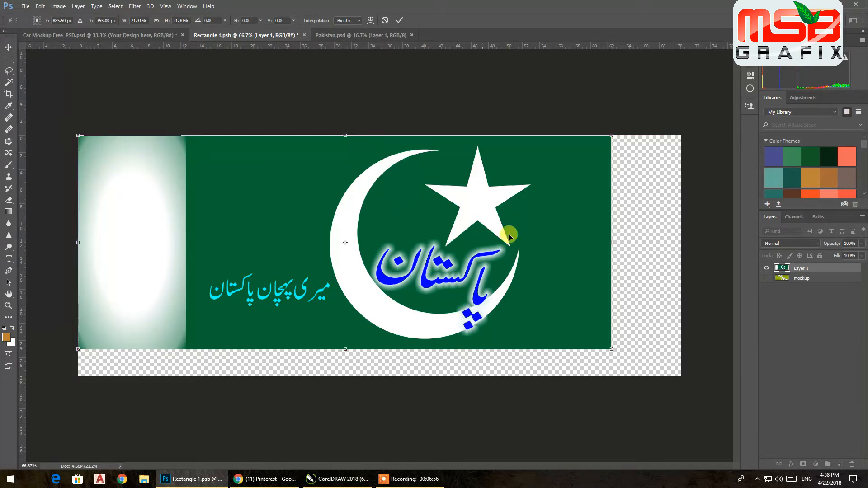
drag(612, 348, 680, 372)
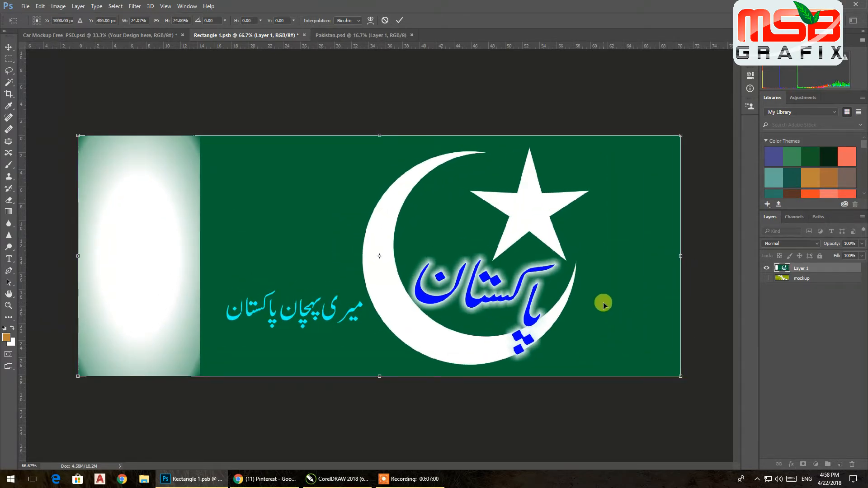
Step: Apply the flag layer's scaling, save Rectangle 1.psb and view the updated design in the Car Mockup document
key(Return)
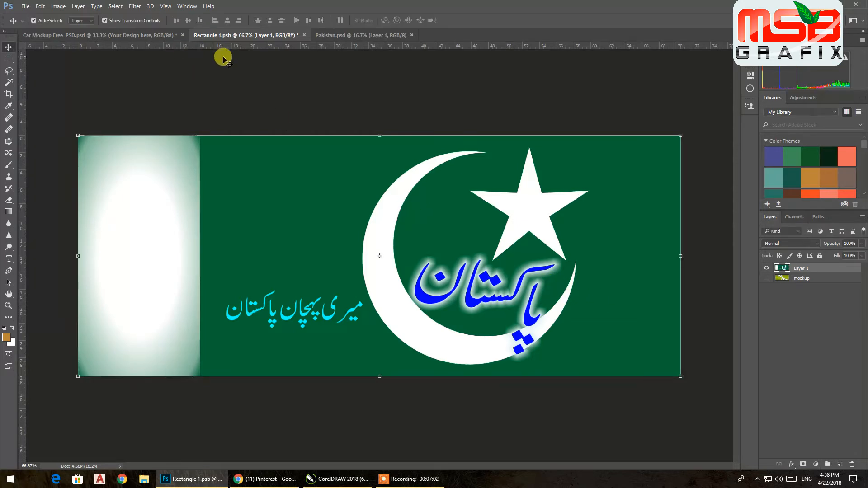
key(ctrl)
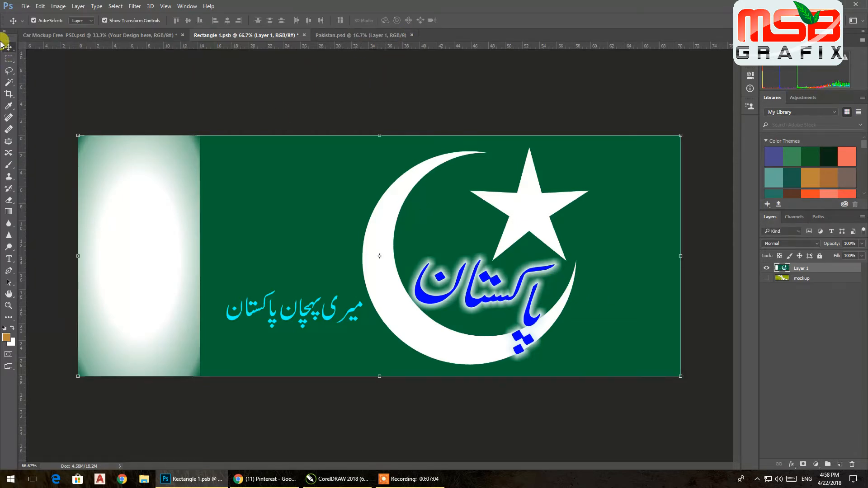
click(25, 5)
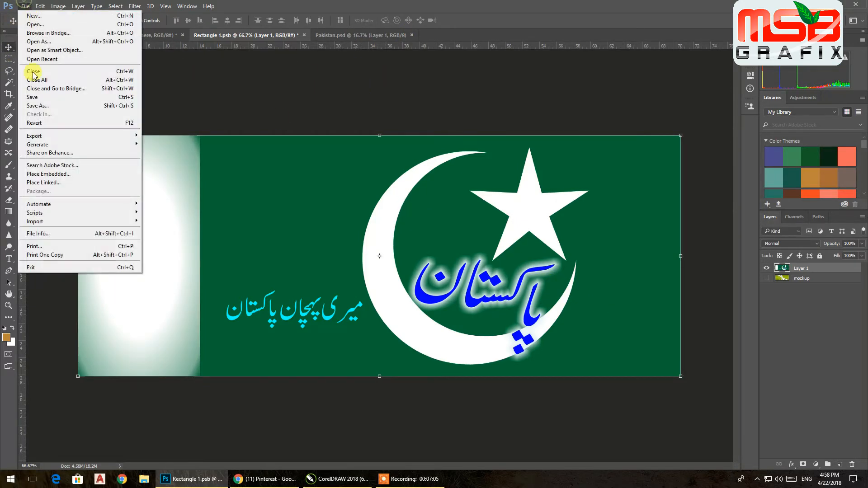
click(38, 97)
click(86, 37)
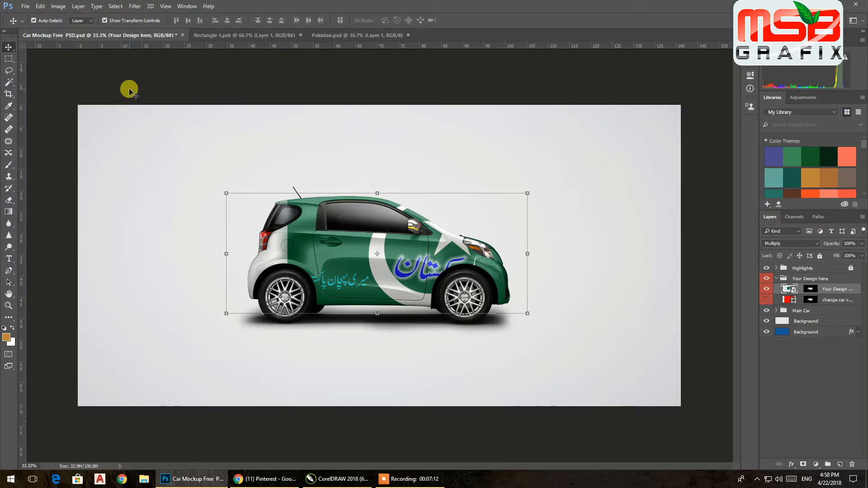
Step: Switch to CorelDRAW, move the small cyan Urdu slogan up and right onto the crescent's edge, and fill it with black
click(329, 479)
drag(569, 212, 556, 208)
key(ctrl+z)
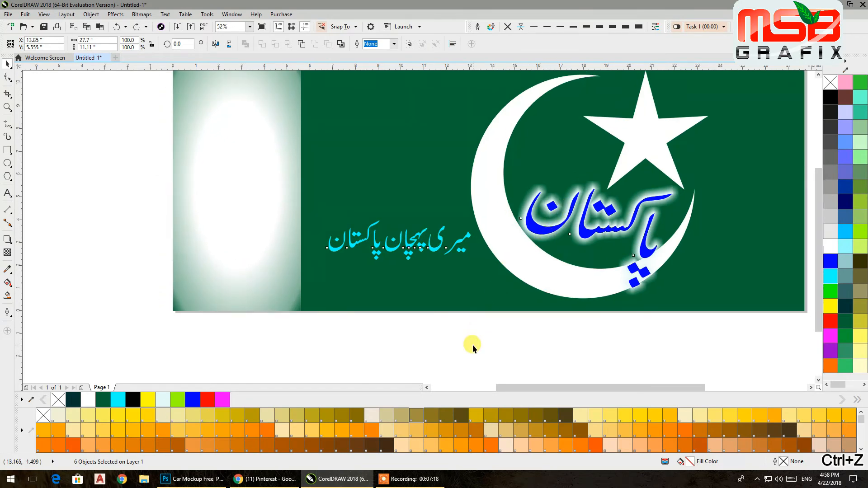
click(473, 345)
drag(458, 247, 497, 223)
click(841, 99)
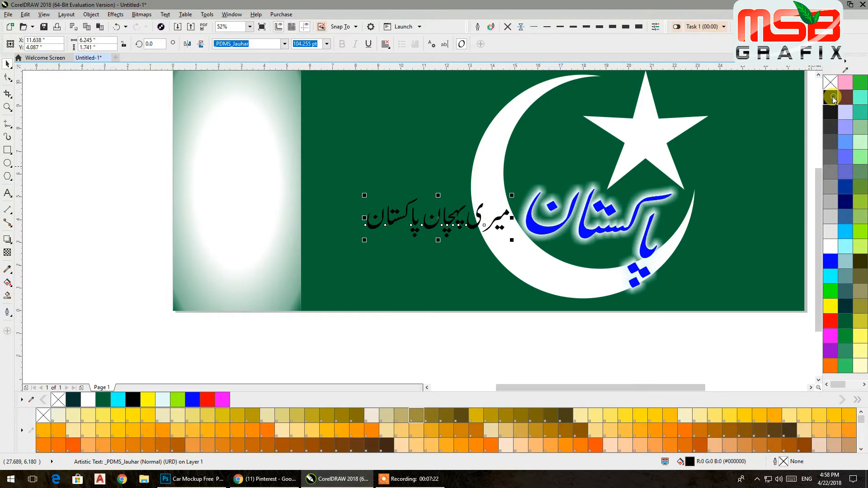
Step: Move the blue Urdu lettering and the black slogan up and left over the flag, comparing their placement with the Photoshop car mockup
click(591, 232)
drag(581, 231, 521, 187)
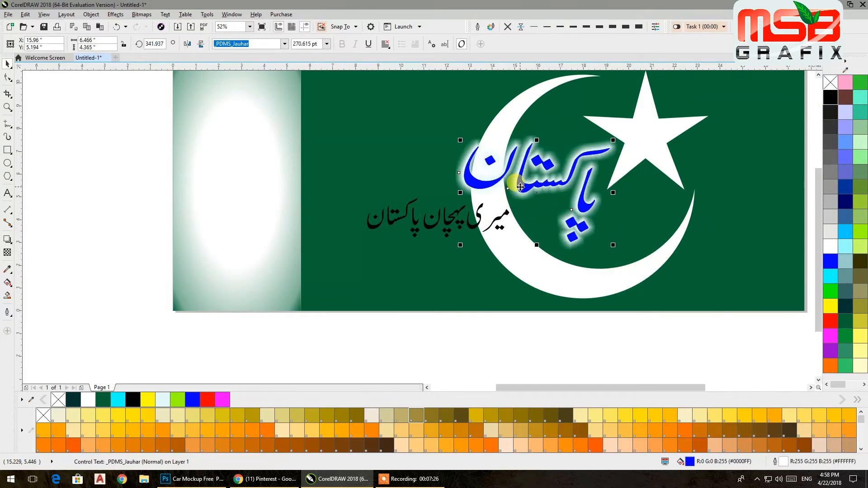
mouse_move(495, 222)
mouse_down()
mouse_move(500, 229)
mouse_move(501, 207)
mouse_up()
drag(458, 235, 425, 201)
click(186, 481)
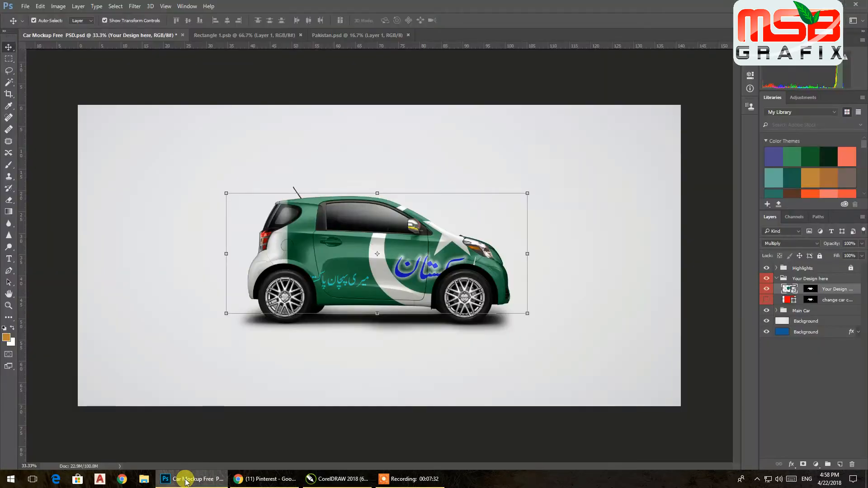
click(186, 480)
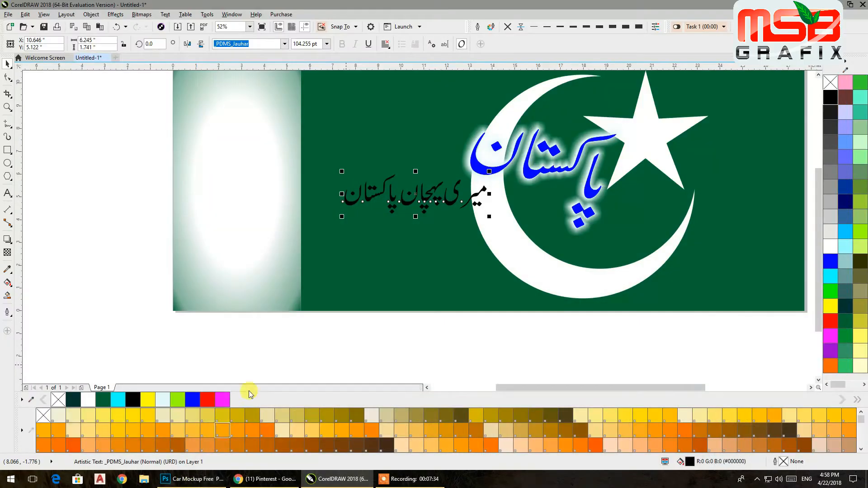
Step: Shift the black slogan clear of the crescent and rotate the blue lettering to about 331 degrees, checking against the car mockup
drag(360, 182, 397, 179)
click(489, 171)
click(489, 172)
drag(619, 126, 626, 141)
drag(536, 174, 530, 172)
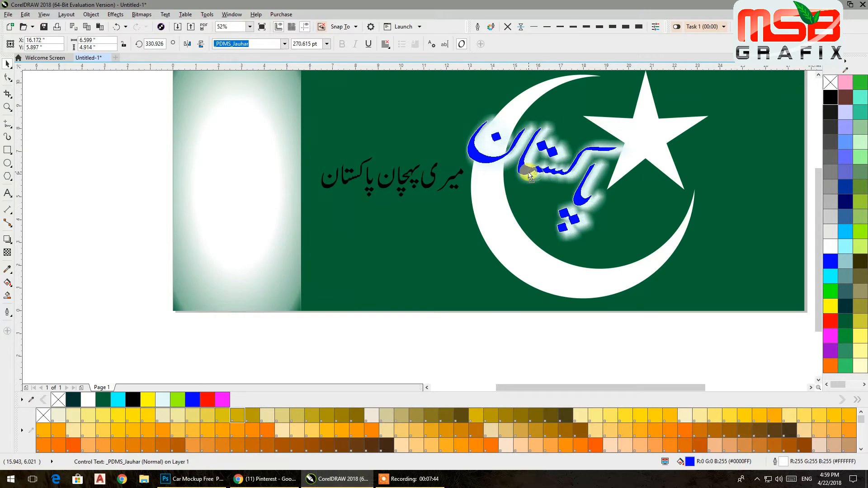
click(202, 483)
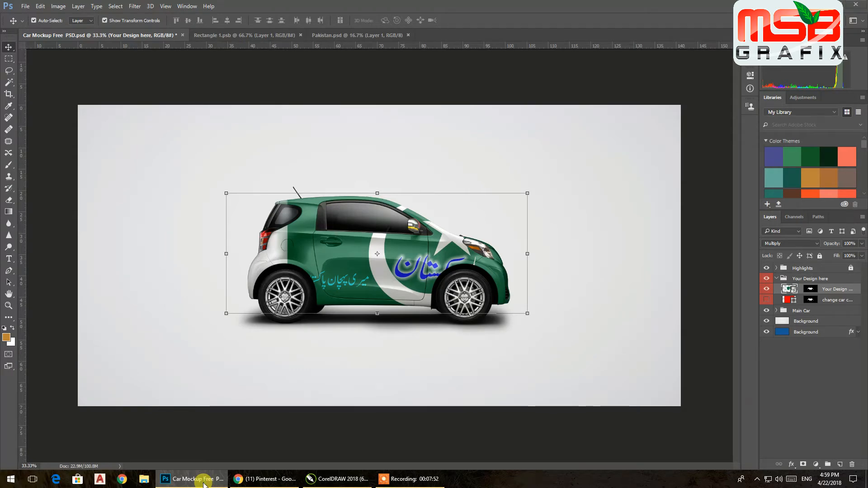
click(203, 483)
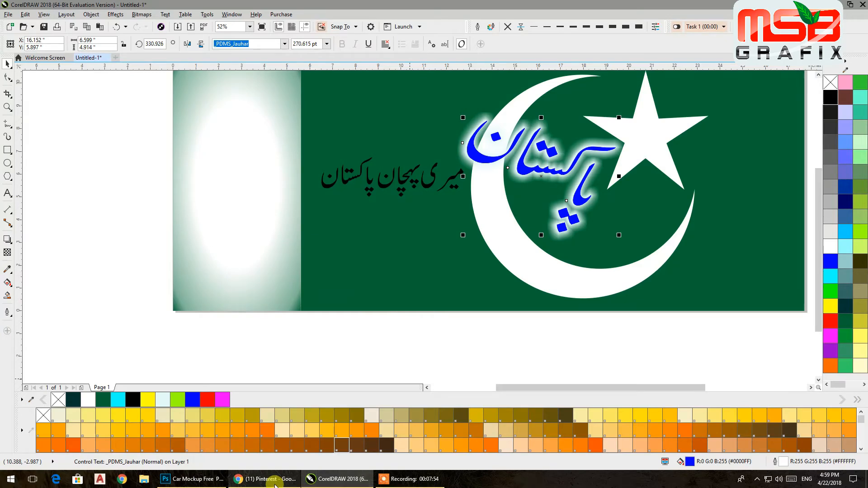
Step: Select all the flag artwork, scale it to 50 percent in width and height, and group it
scroll(256, 188, down, 3)
click(187, 136)
drag(187, 136, 516, 291)
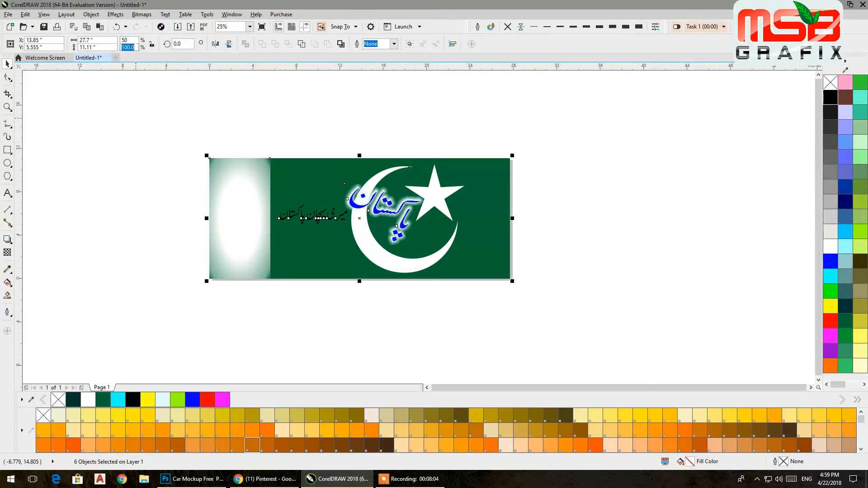
key(Return)
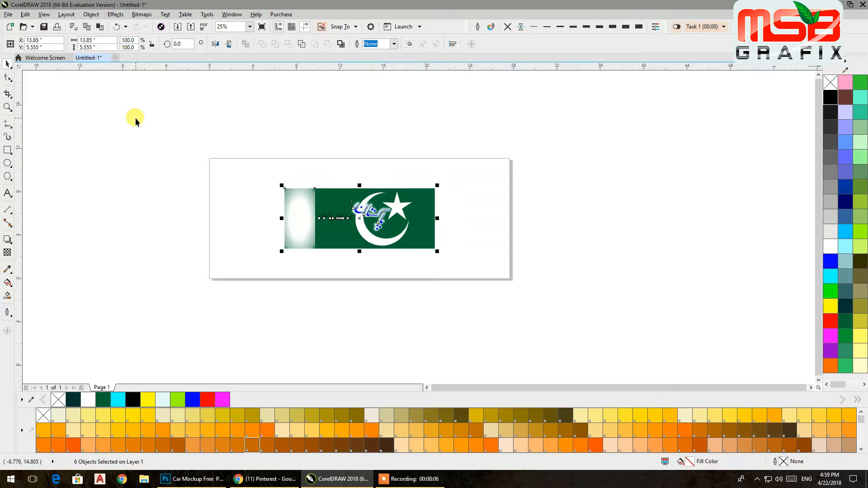
key(ctrl+g)
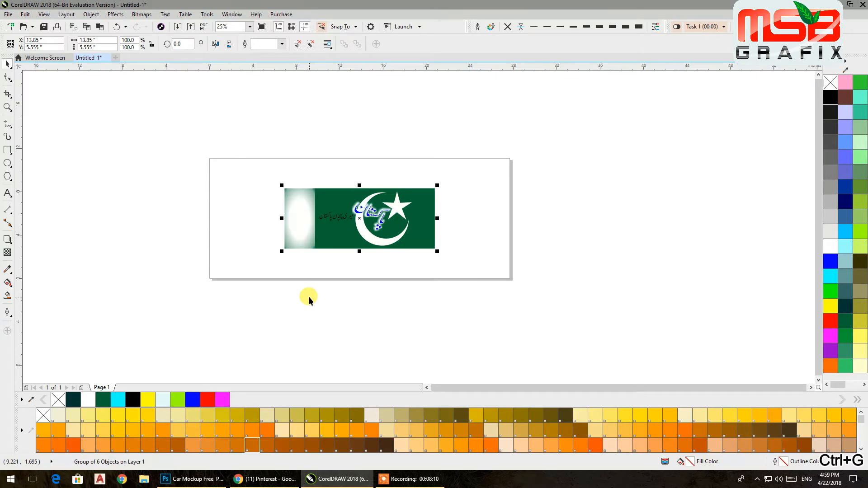
key(shift+F2)
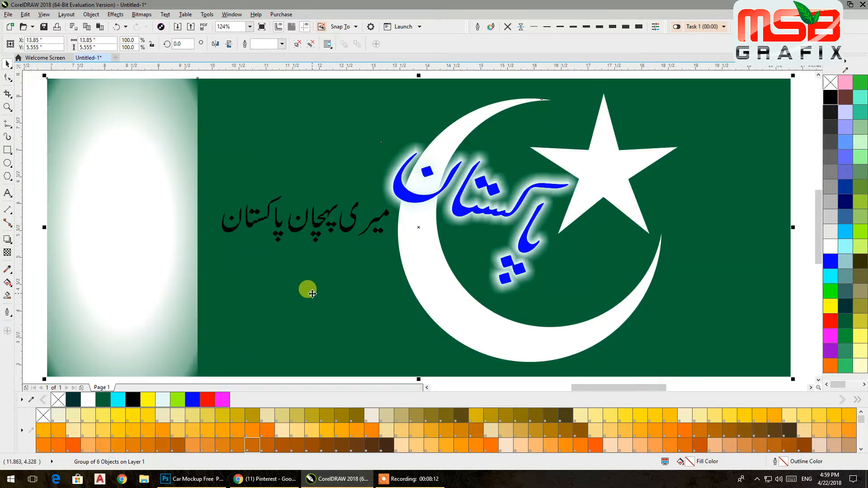
Step: Export the grouped flag as an Adobe Photoshop PSD named Pakistan 01 at 300 dpi in 24-bit RGB colour
key(ctrl+e)
click(247, 170)
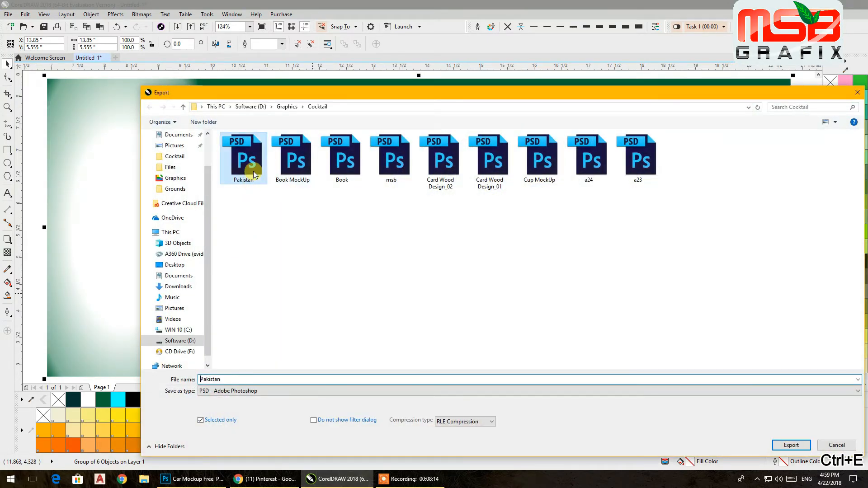
click(253, 391)
click(243, 379)
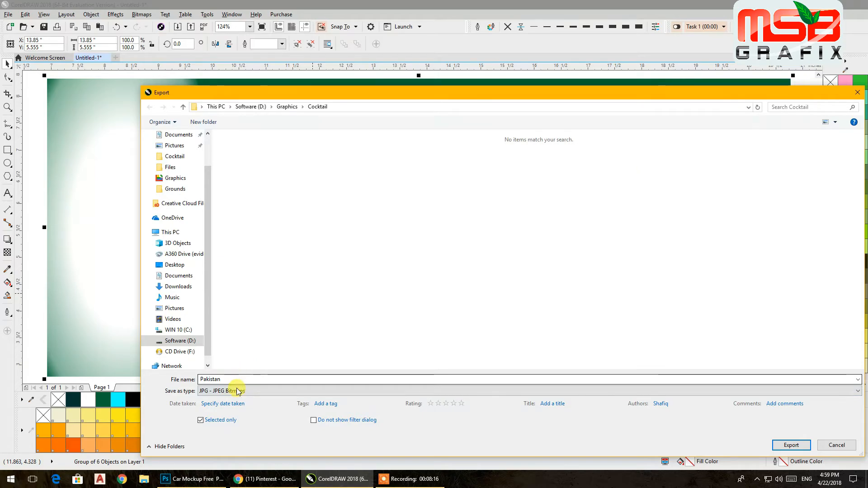
click(238, 392)
scroll(243, 226, up, 5)
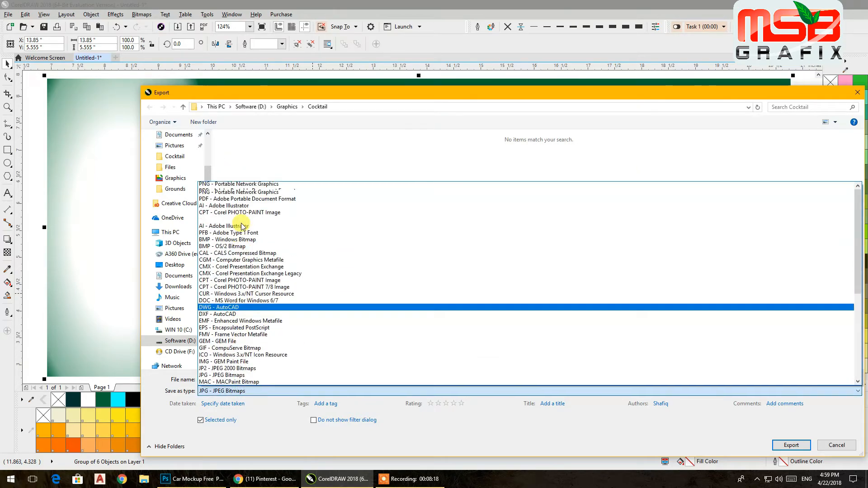
click(221, 186)
click(231, 379)
click(230, 379)
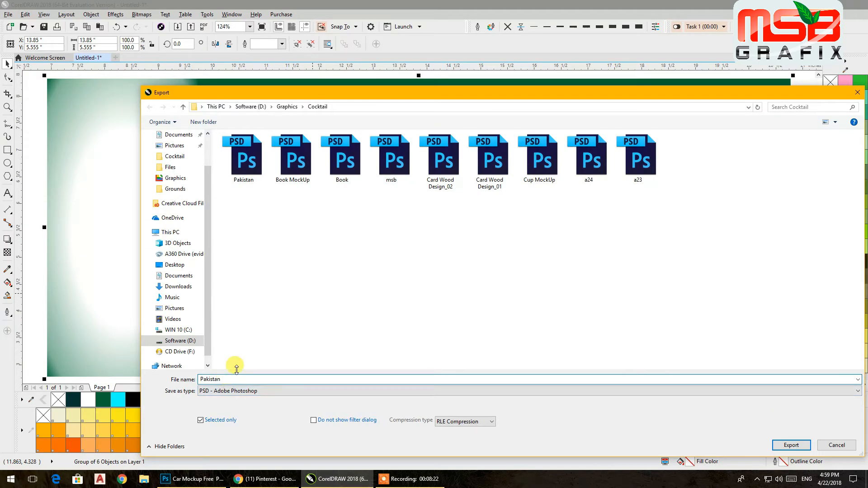
key(Return)
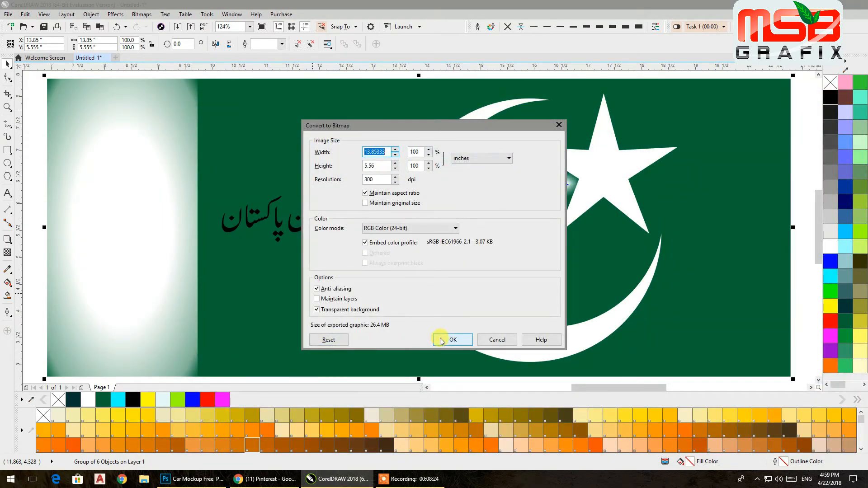
click(452, 339)
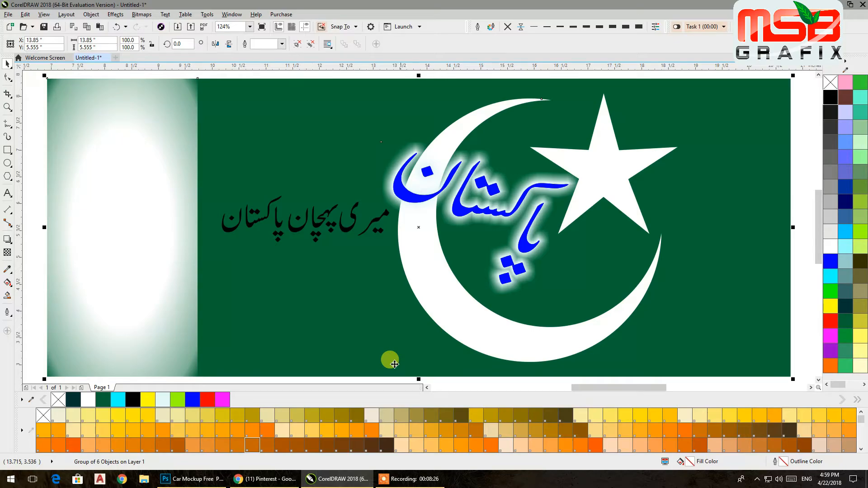
Step: Switch to Photoshop, close the old Pakistan.psd and open Pakistan 01.psd from the Graphics > Cocktail folder
click(206, 478)
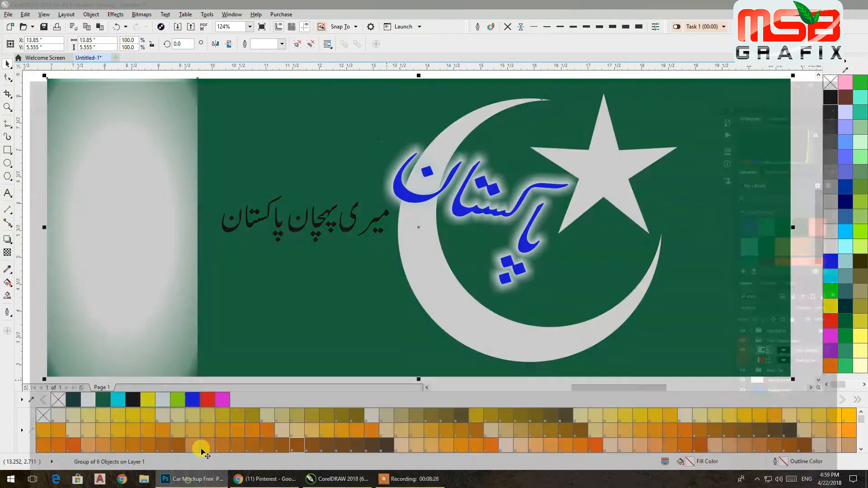
click(208, 34)
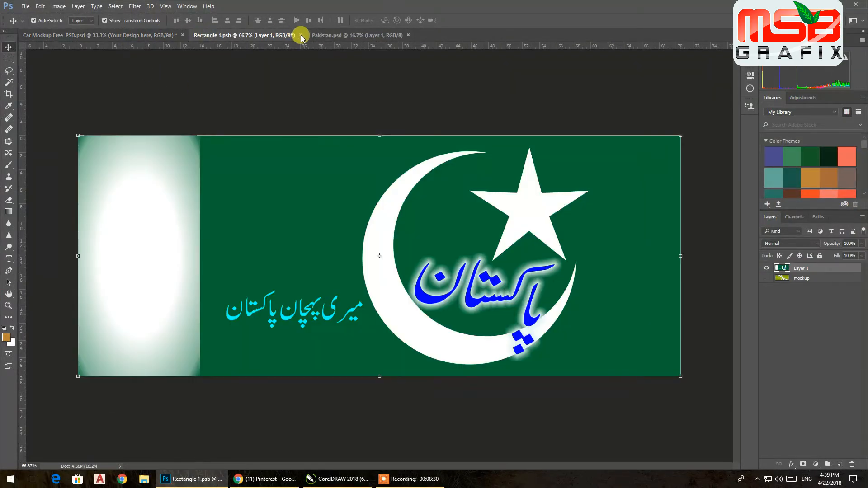
click(384, 35)
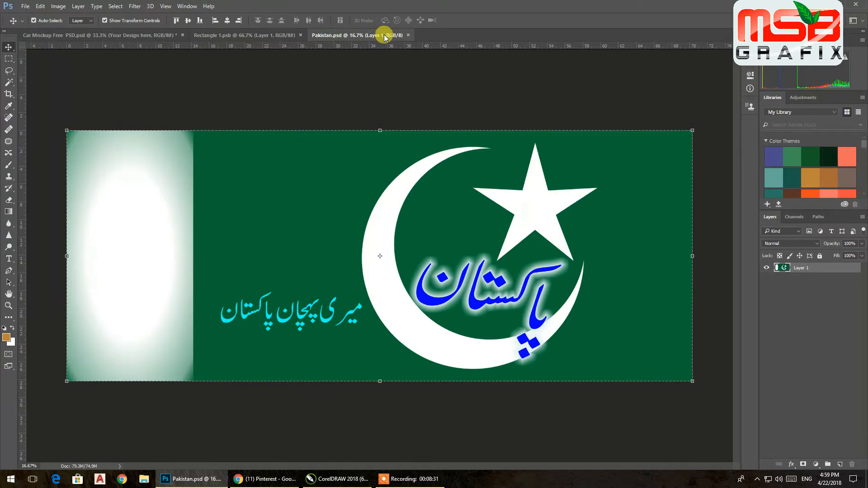
click(408, 35)
click(26, 7)
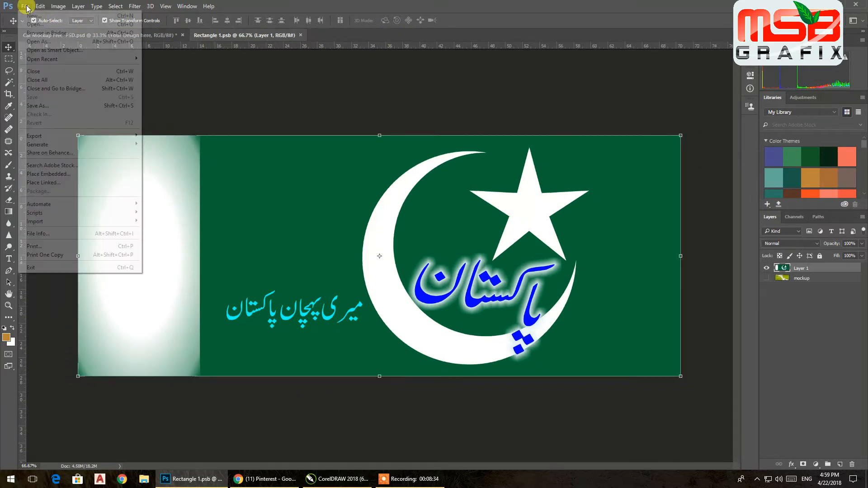
click(36, 25)
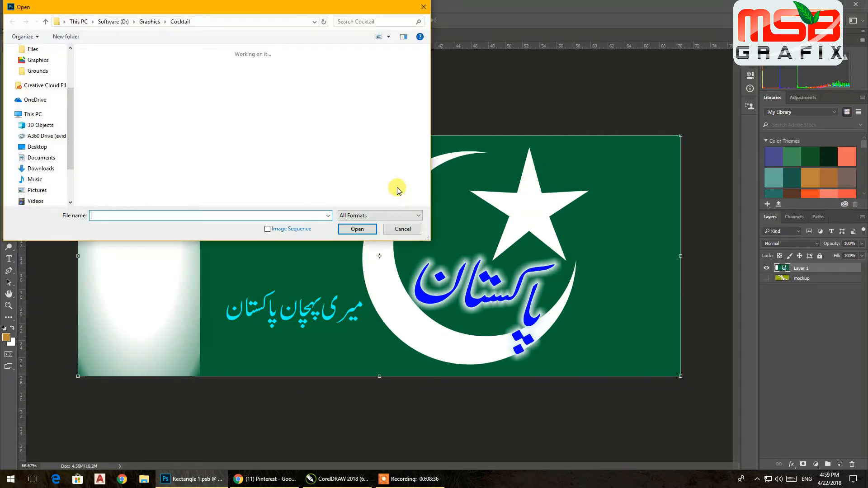
click(106, 72)
click(357, 230)
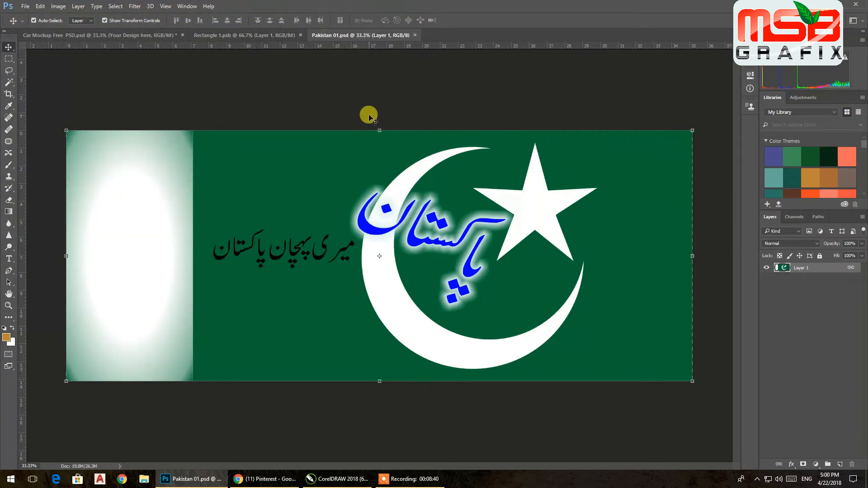
Step: Copy the entire Pakistan 01.psd artwork and paste it as a new layer into Rectangle 1.psb with Layer 1 hidden
click(9, 57)
key(ctrl+a)
key(ctrl+c)
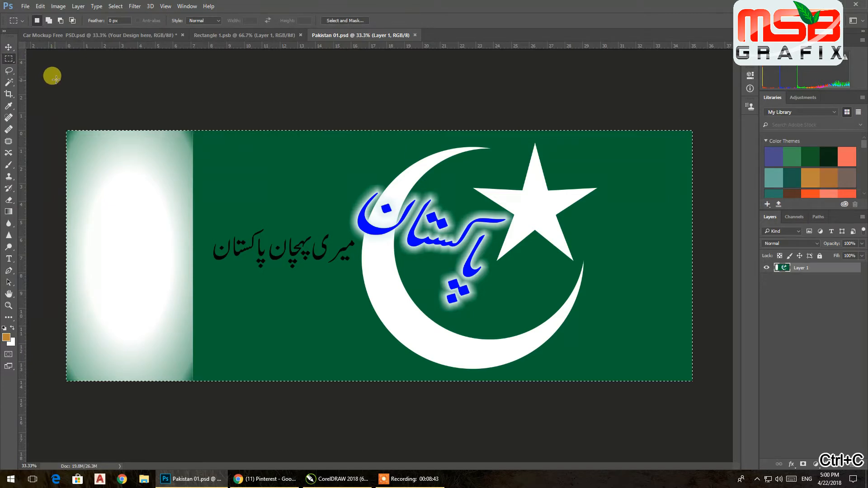
click(206, 40)
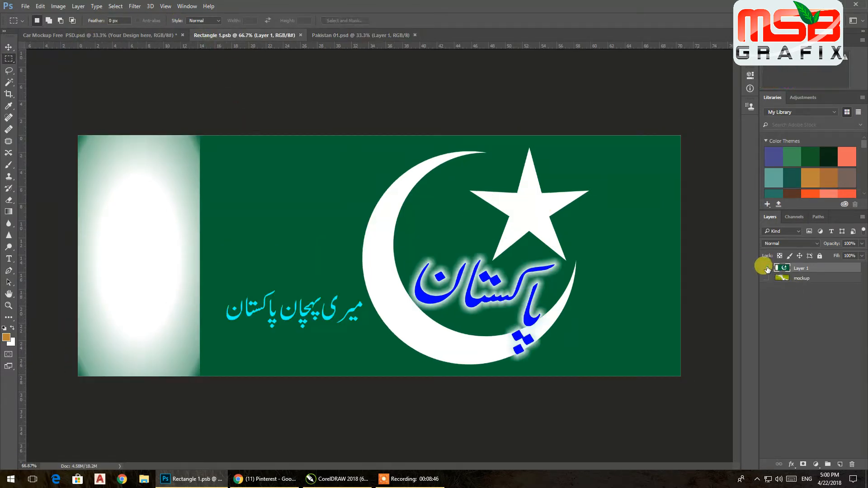
click(767, 269)
key(ctrl+v)
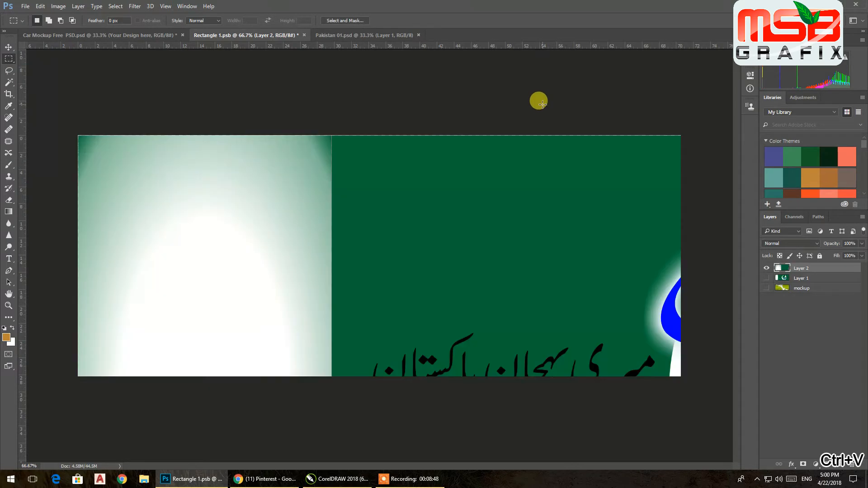
Step: Scale the newly pasted flag layer to about 48 percent and align it so that it fills the Rectangle 1.psb canvas
click(8, 47)
drag(78, 135, 171, 177)
drag(224, 226, 131, 187)
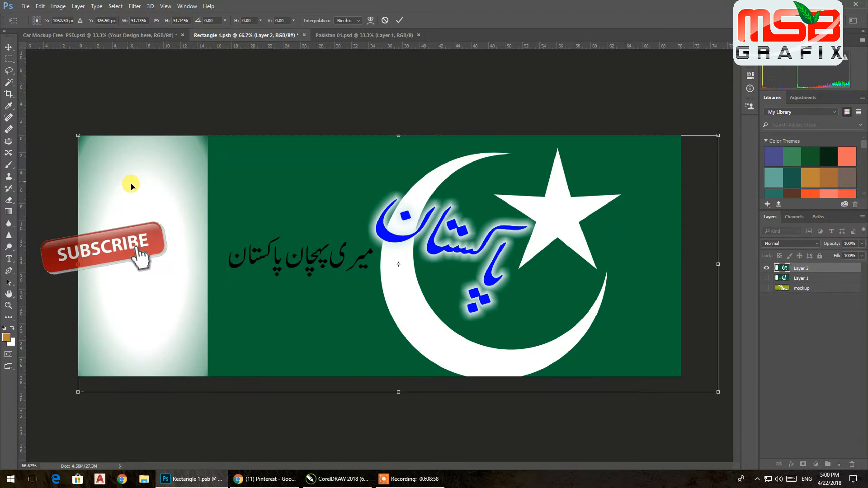
drag(715, 389, 679, 376)
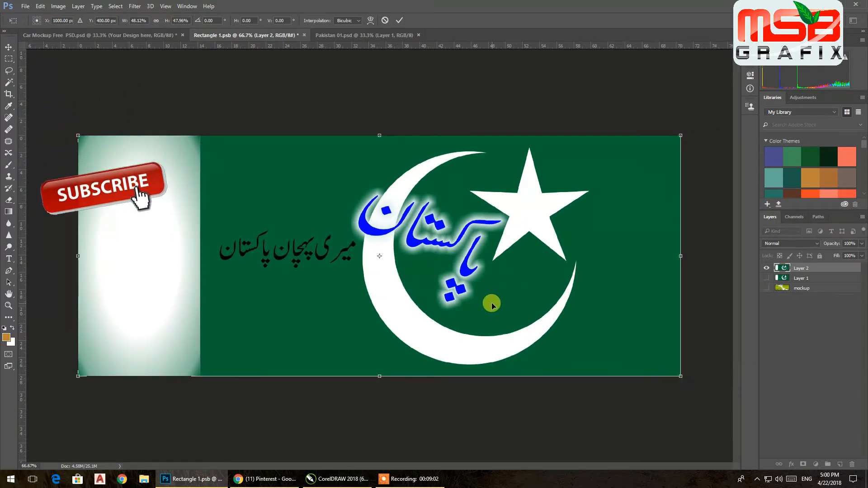
key(Return)
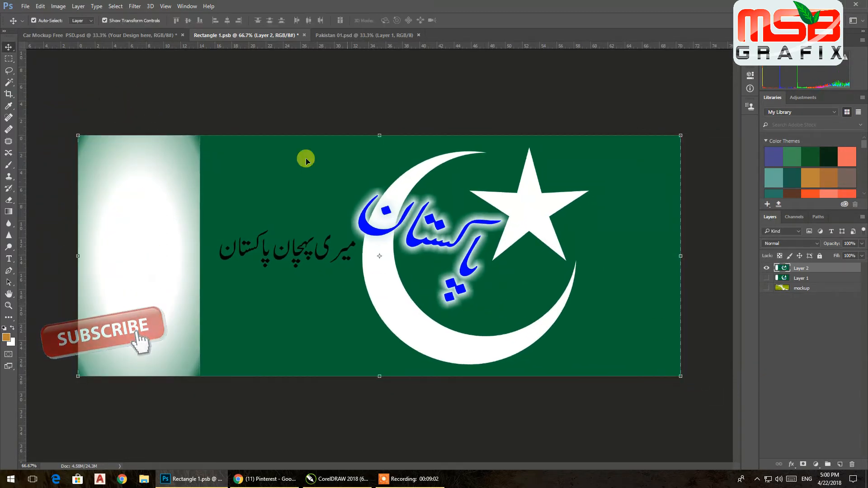
Step: Save Rectangle 1.psb and return to the Car Mockup Free PSD.psd document to view the flag wrap
click(25, 6)
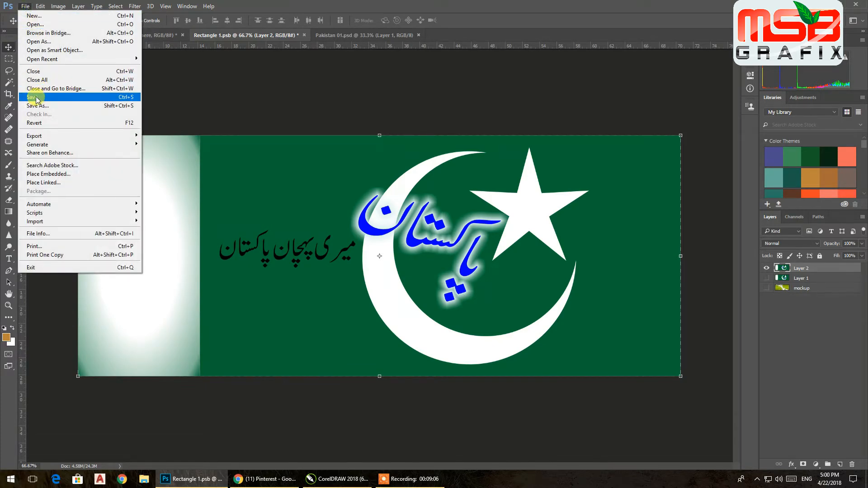
click(37, 98)
click(119, 36)
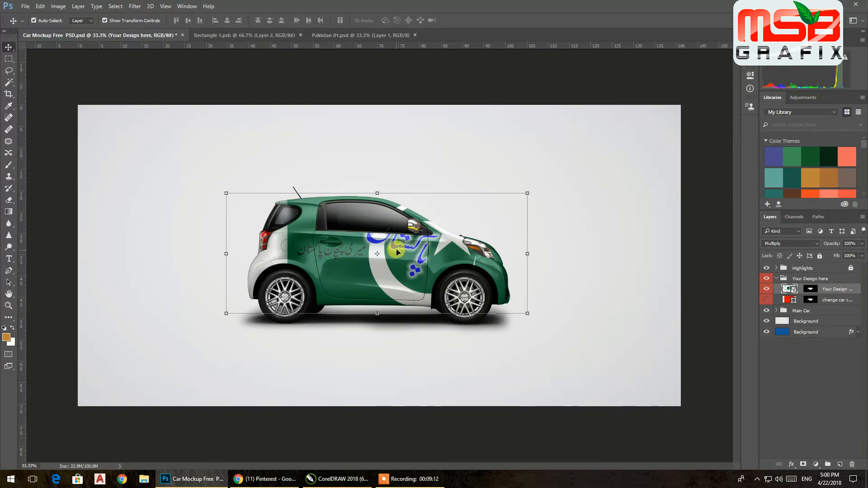
Step: Switch to CorelDRAW and move the blue Pakistan lettering and the black Urdu slogan lower on the flag, with the slogan shifted slightly left
click(334, 479)
drag(498, 213, 498, 228)
key(ctrl+z)
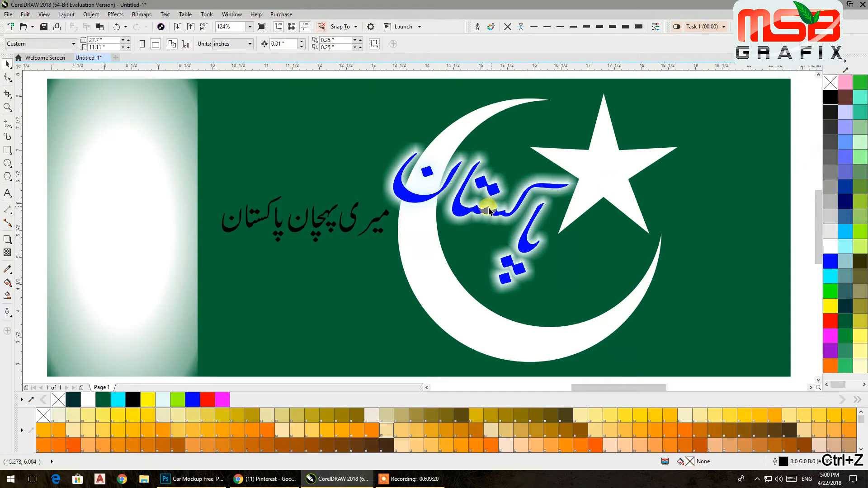
drag(485, 215, 486, 264)
drag(296, 231, 277, 264)
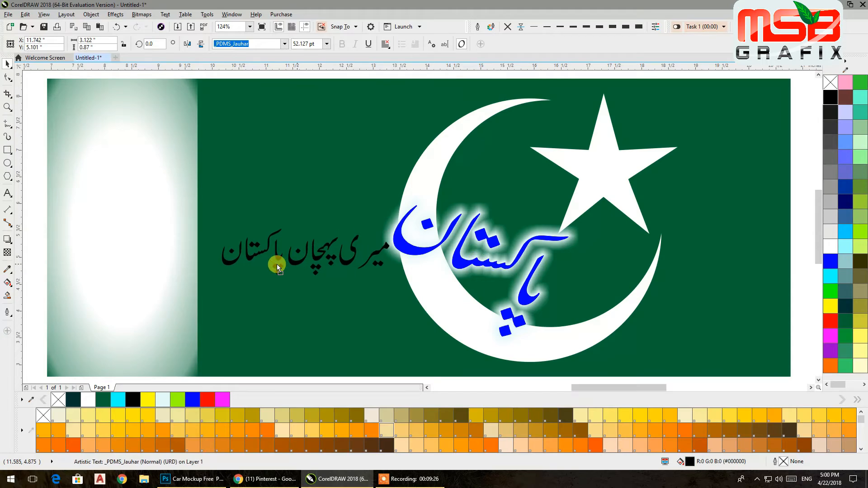
click(205, 481)
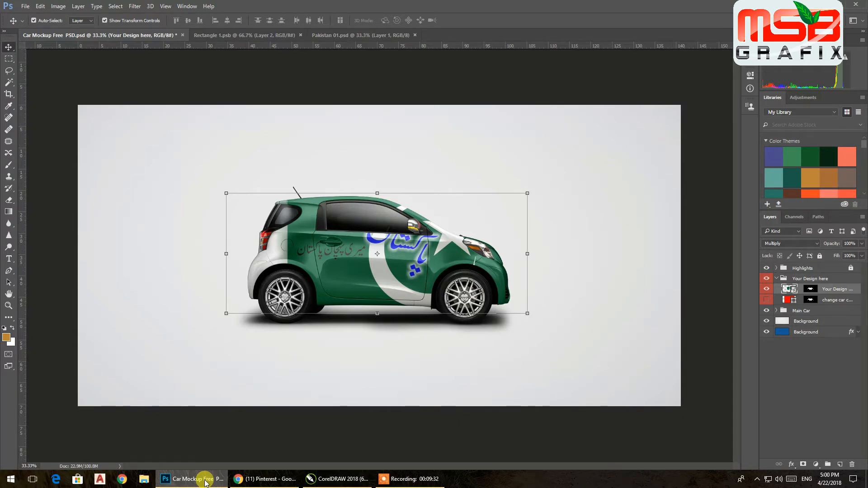
click(251, 479)
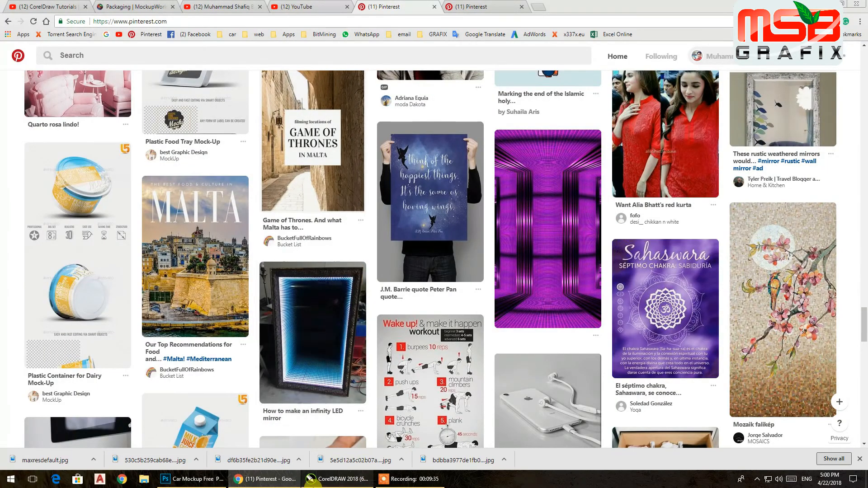
click(483, 2)
key(alt+Tab)
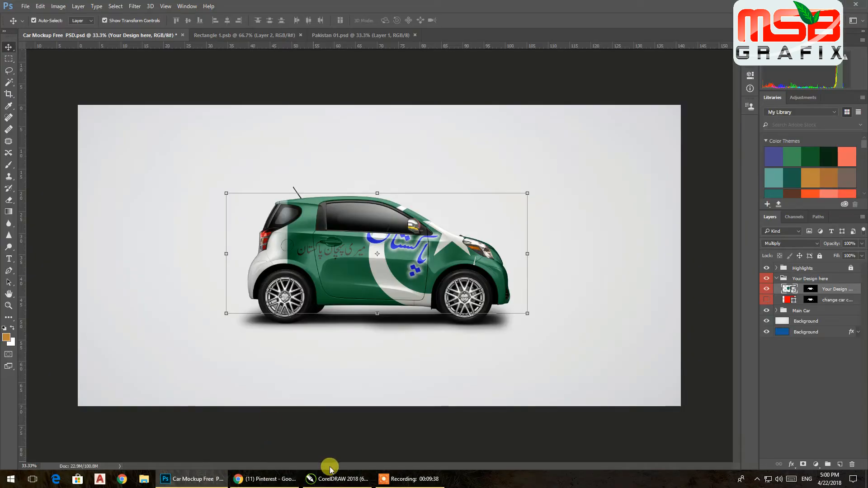
Step: Switch to CorelDRAW and fill the Urdu slogan beside the crescent with yellow
mouse_move(369, 474)
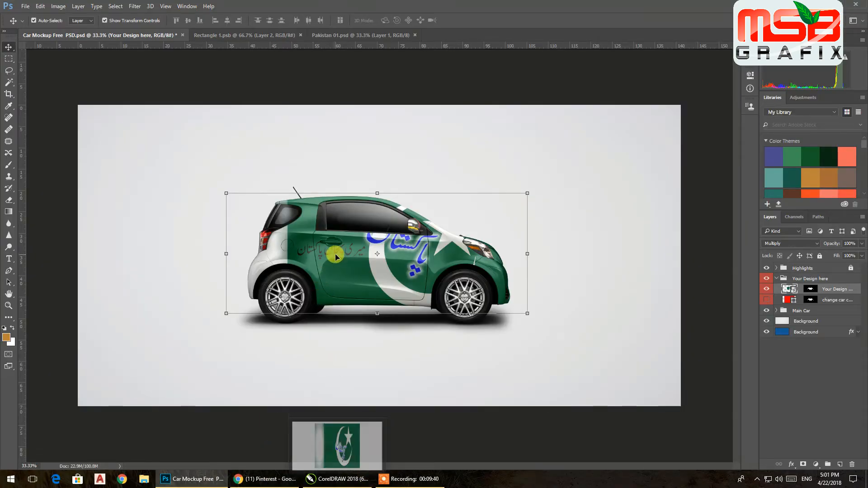
click(329, 480)
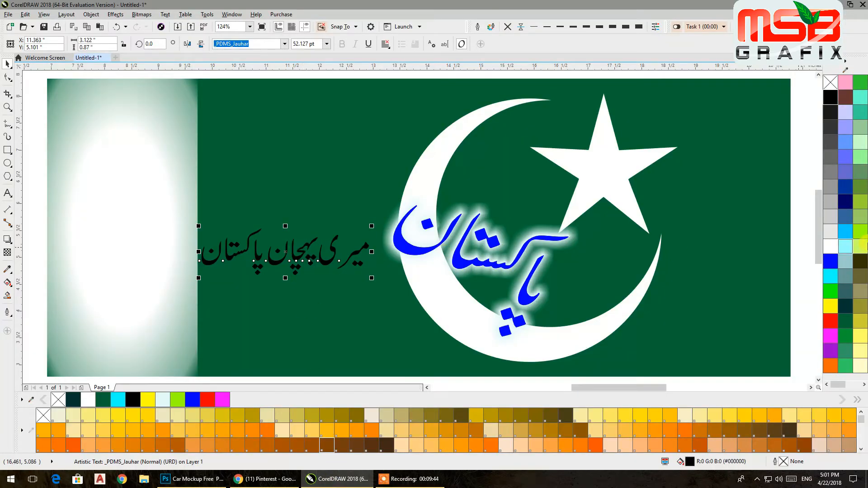
click(830, 247)
click(830, 306)
click(799, 152)
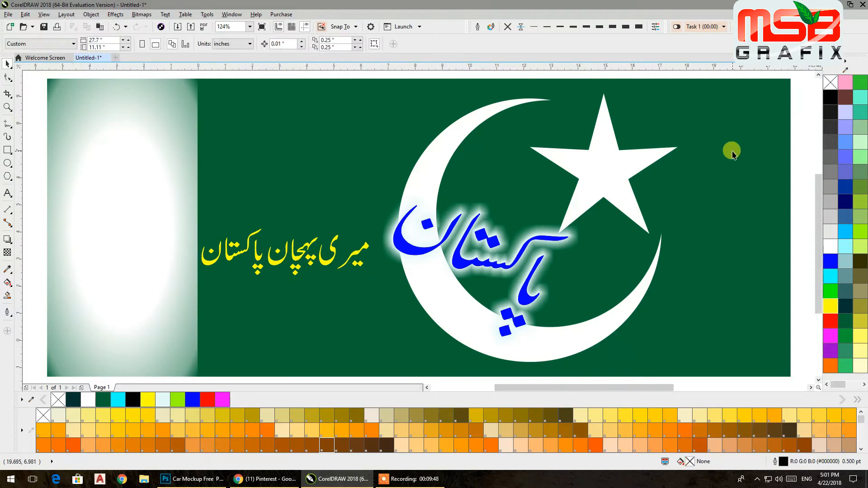
Step: Select all six flag objects, scale them down to 11.08 by 4.444 inches and group them
scroll(733, 154, down, 2)
drag(794, 296, 342, 89)
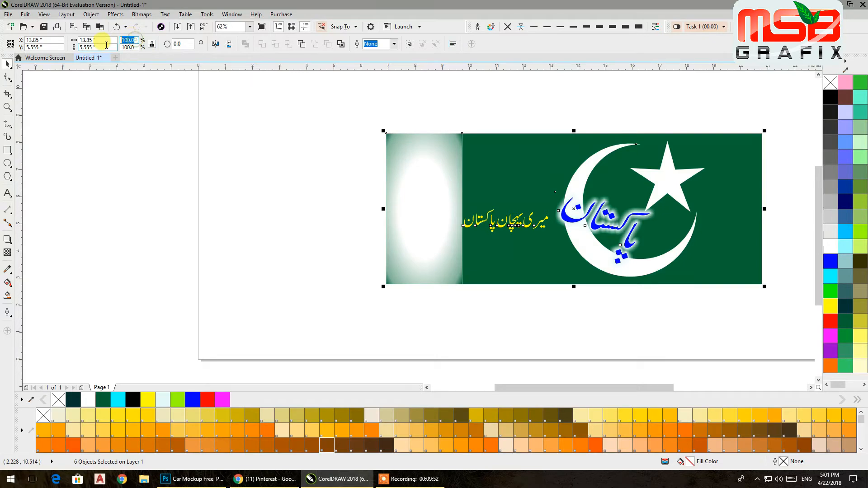
text(8)
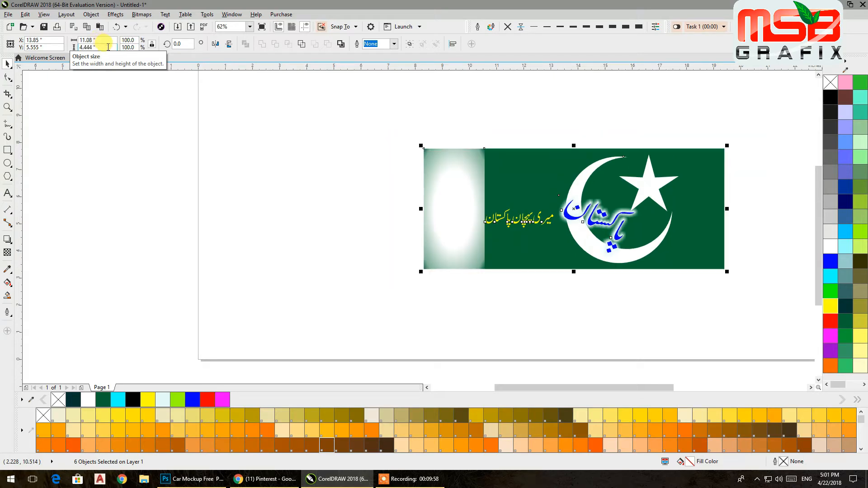
key(ctrl+g)
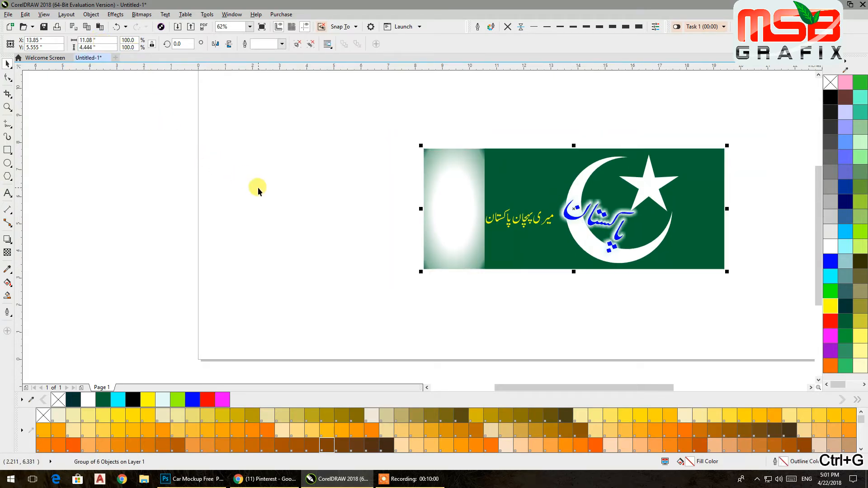
Step: Export the grouped flag as a PSD, replacing the existing Pakistan 01 file in the Cocktail folder
key(ctrl+e)
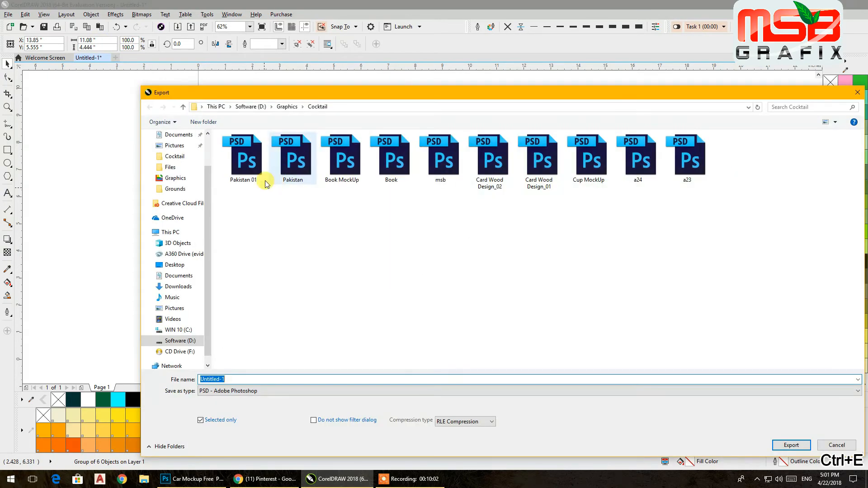
click(265, 182)
click(799, 445)
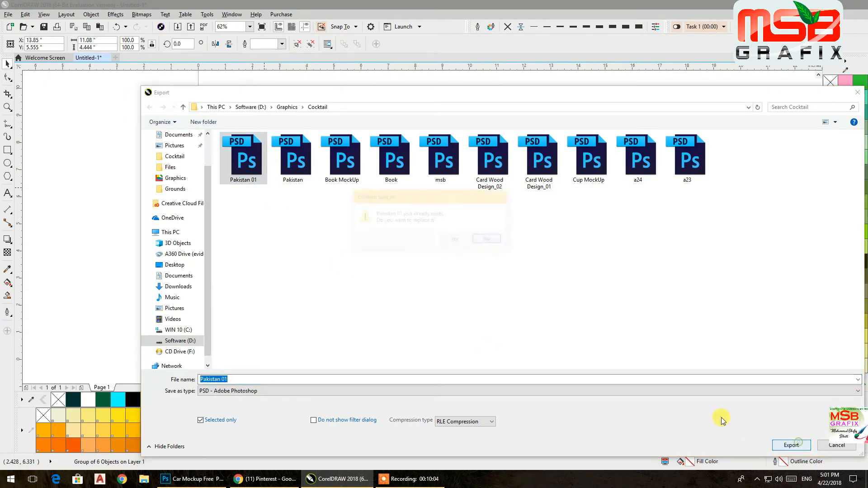
click(451, 241)
click(448, 339)
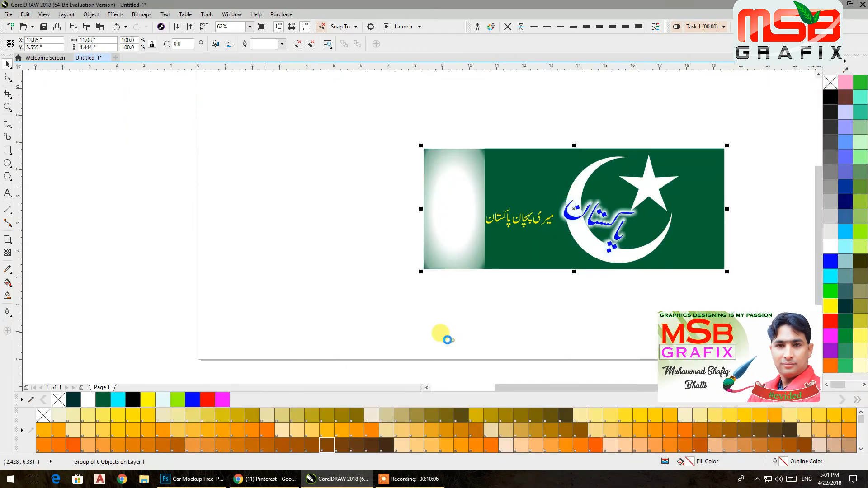
Step: Switch to Photoshop, close the outdated Pakistan 01.psd and reopen the newly exported version from the recent files
click(192, 479)
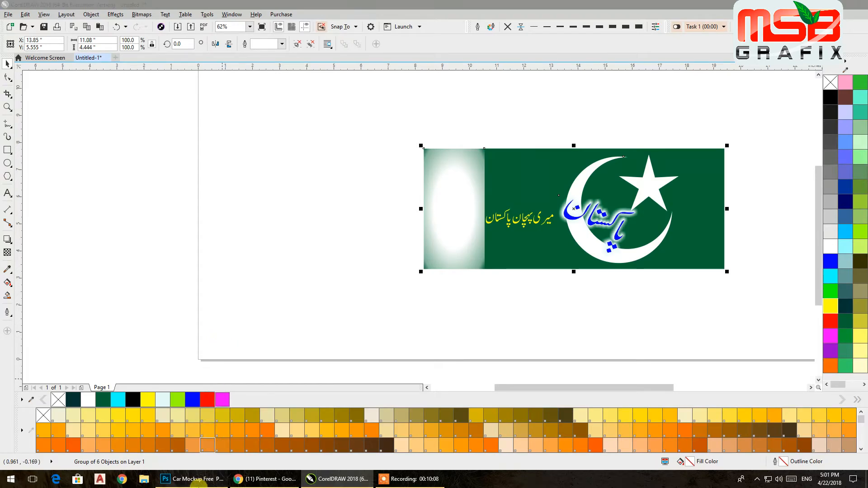
click(343, 35)
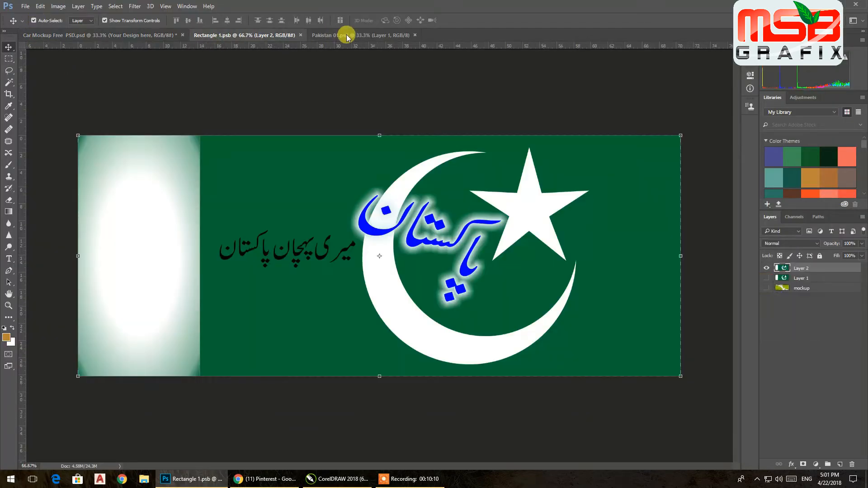
click(414, 36)
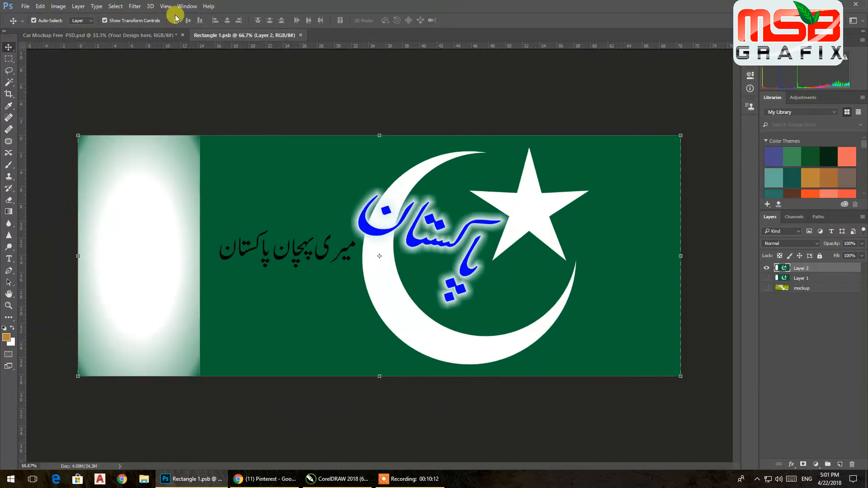
click(25, 7)
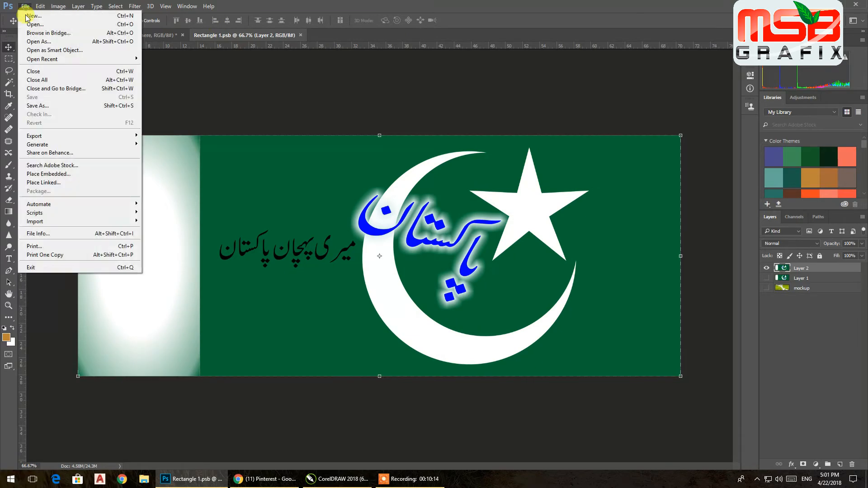
mouse_move(31, 59)
click(179, 61)
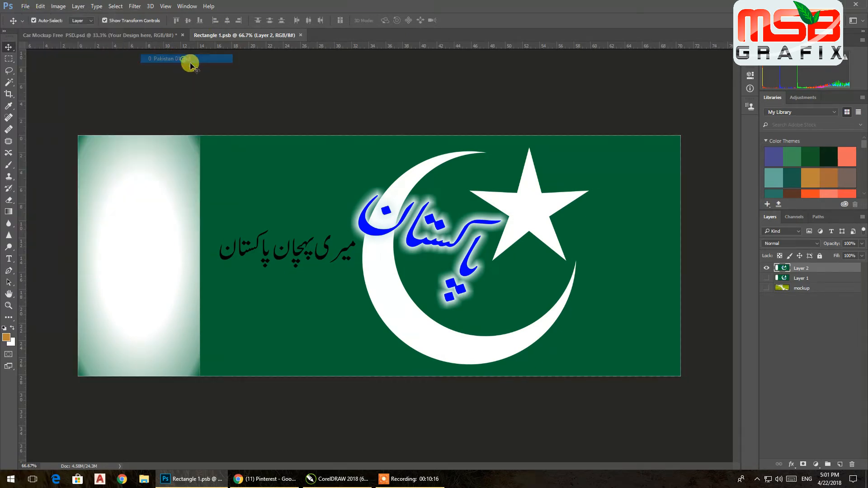
Step: Copy the entire Pakistan 01.psd artwork and paste it as a new layer into Rectangle 1.psb with Layer 2 hidden
click(7, 60)
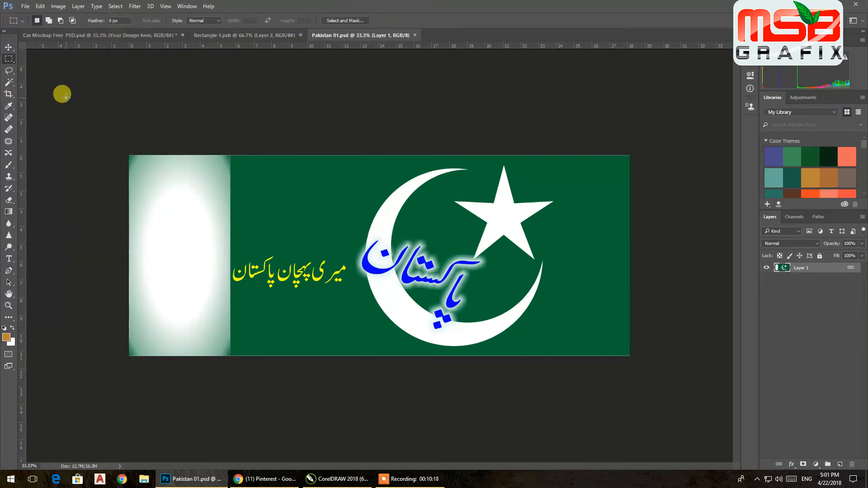
key(ctrl+a)
key(ctrl+c)
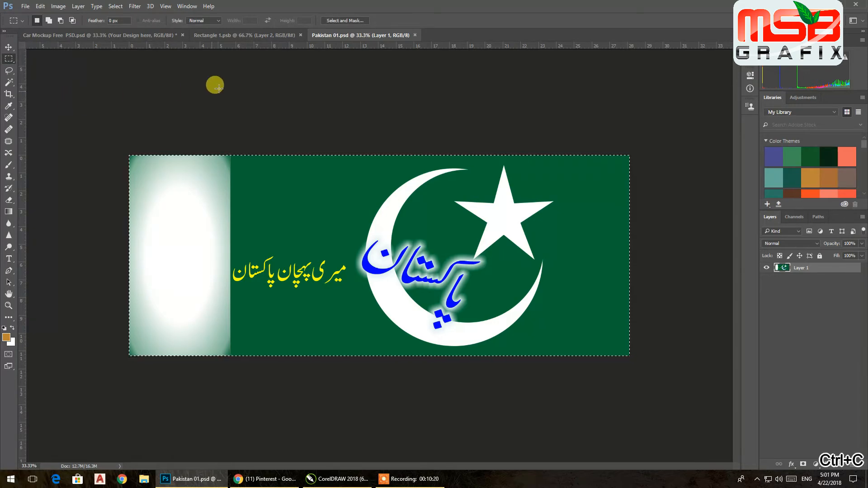
click(260, 35)
click(767, 268)
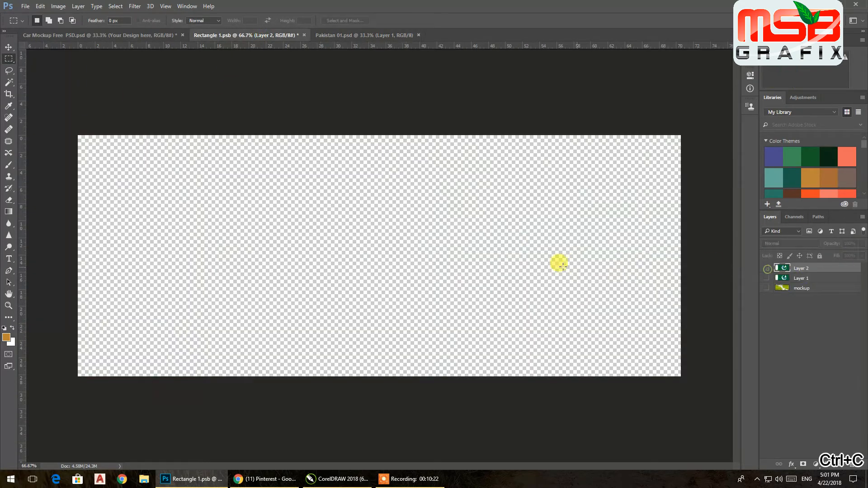
key(ctrl+v)
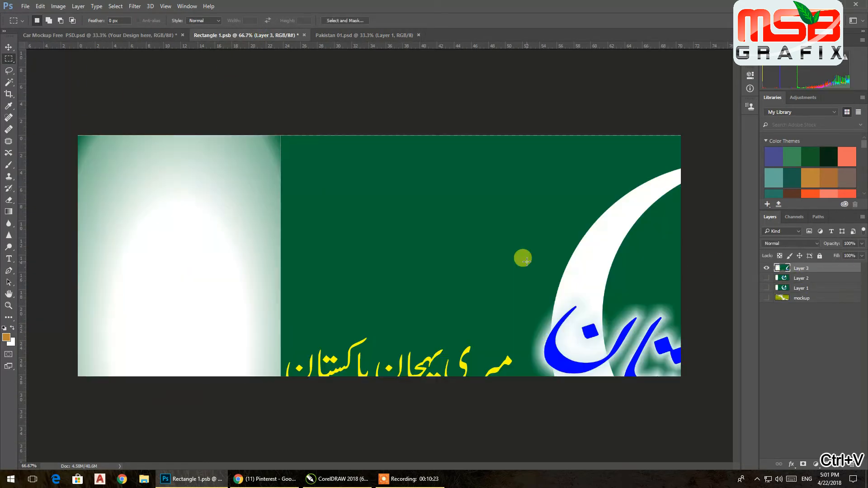
Step: Scale the pasted flag layer to about 60 percent and align it so that it fills the Rectangle 1.psb canvas
click(9, 47)
drag(278, 275, 576, 403)
drag(634, 364, 89, 161)
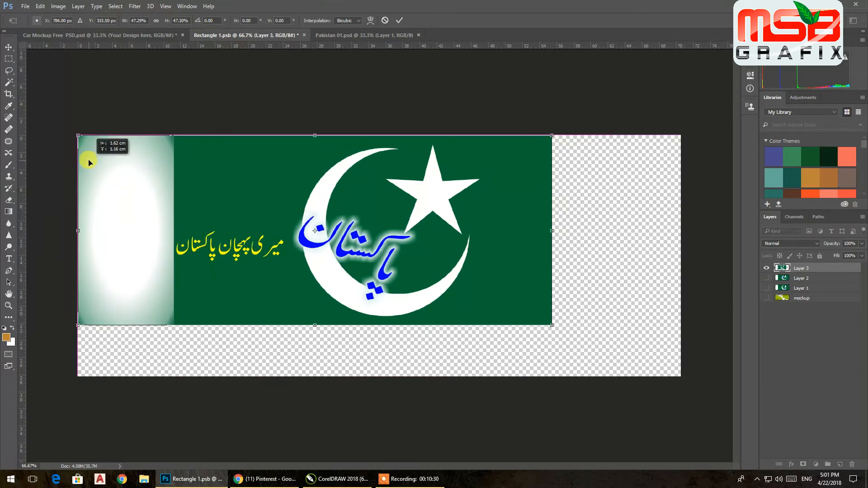
drag(552, 325, 680, 376)
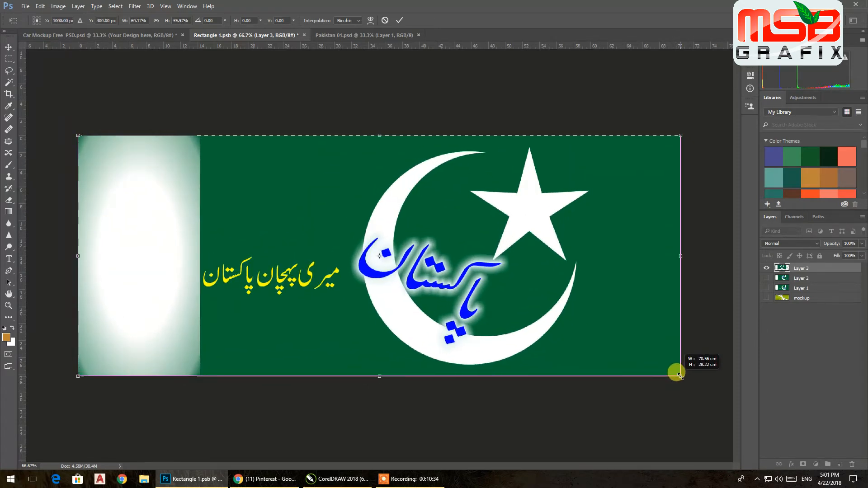
click(399, 21)
Step: Save Rectangle 1.psb with the yellow-slogan artwork and check the updated wrap on the car mockup
click(25, 6)
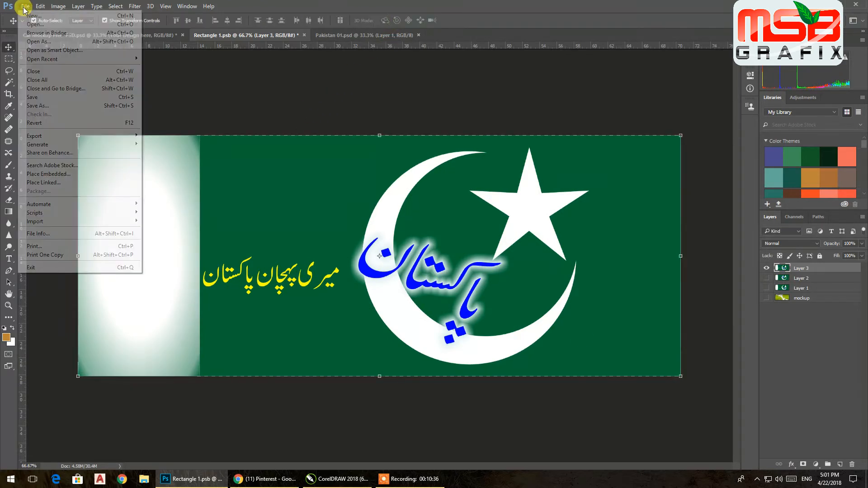
click(42, 97)
click(79, 35)
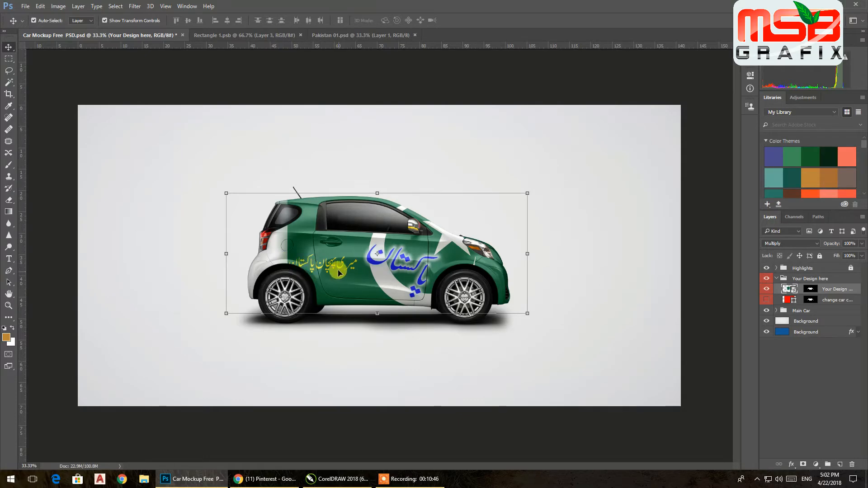
Step: Switch to CorelDRAW, ungroup the flag and move the yellow Urdu slogan straight up to about Y 5.667 inches
click(325, 479)
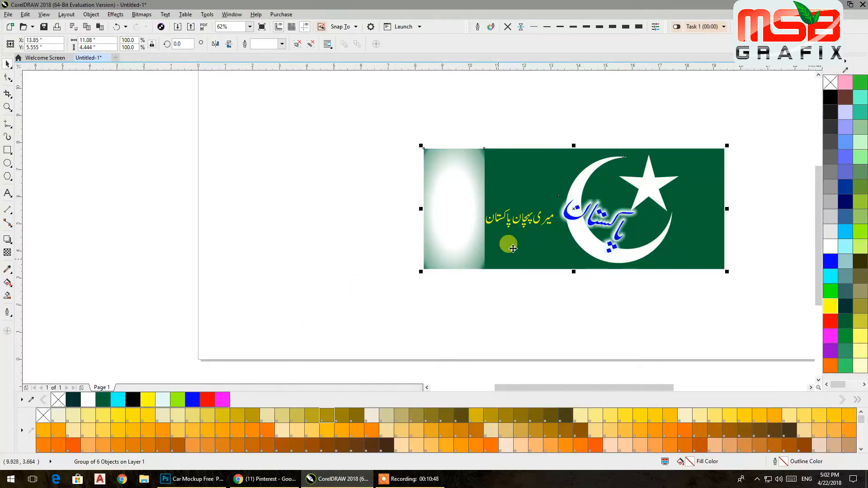
scroll(513, 248, up, 5)
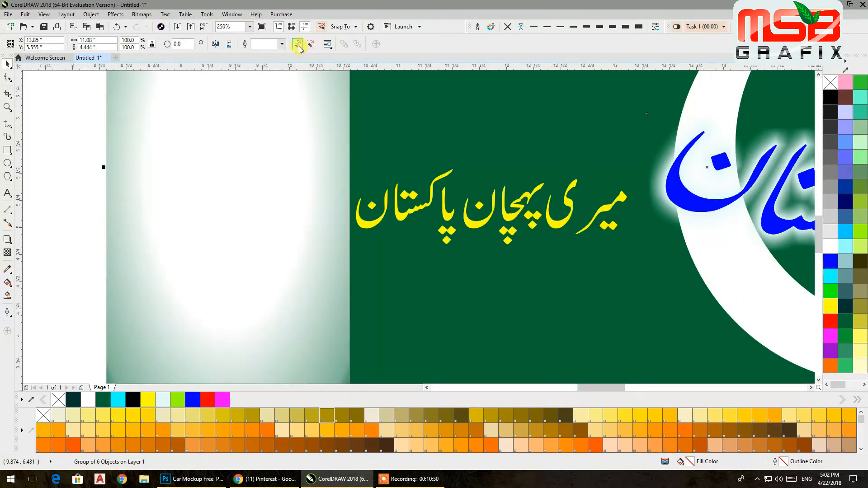
click(86, 147)
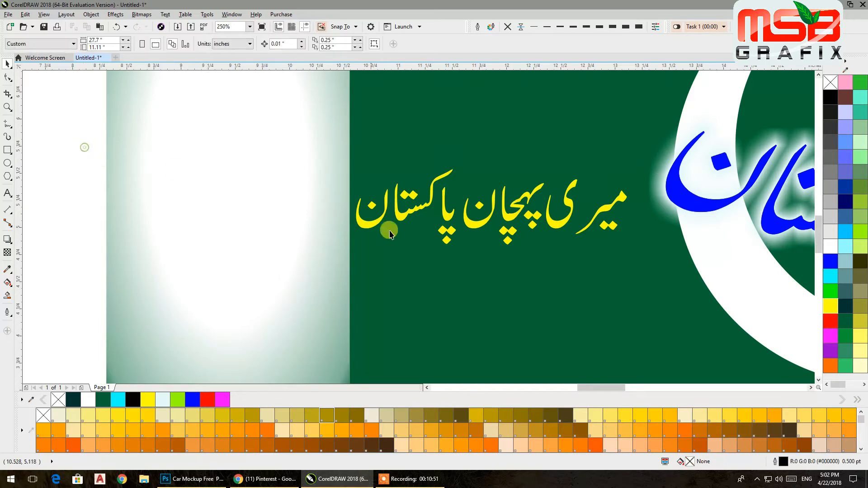
click(450, 221)
drag(450, 222, 442, 171)
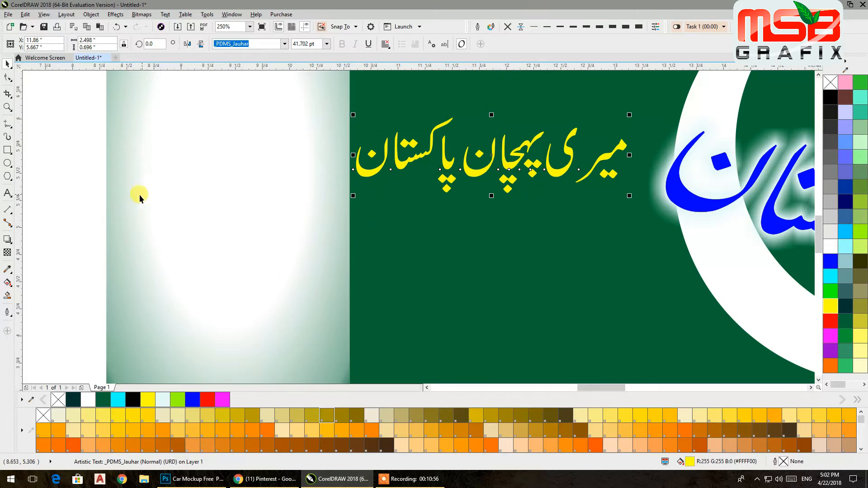
click(37, 152)
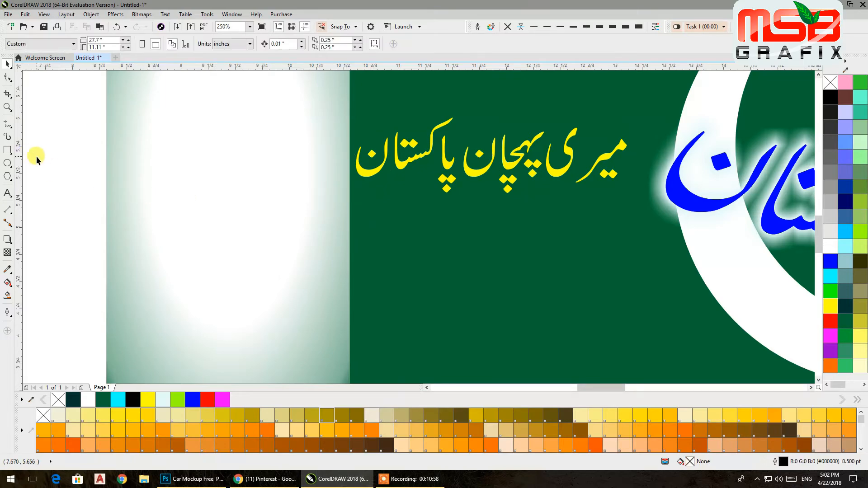
key(ctrl+s)
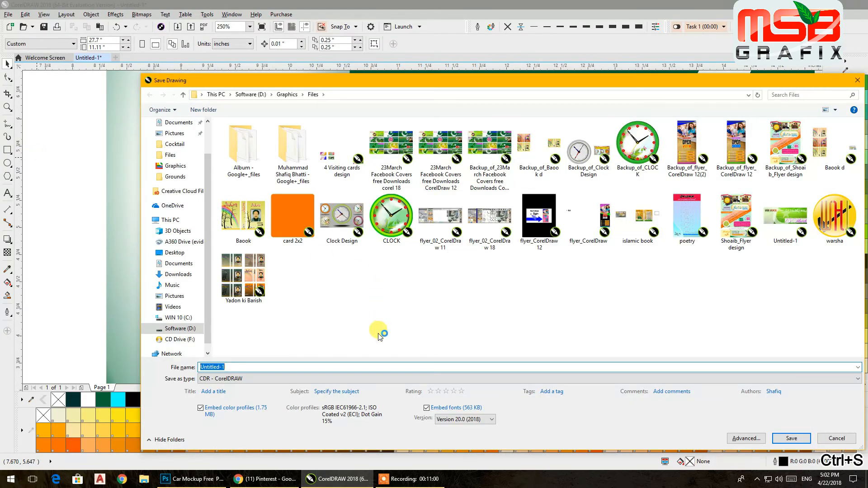
click(271, 379)
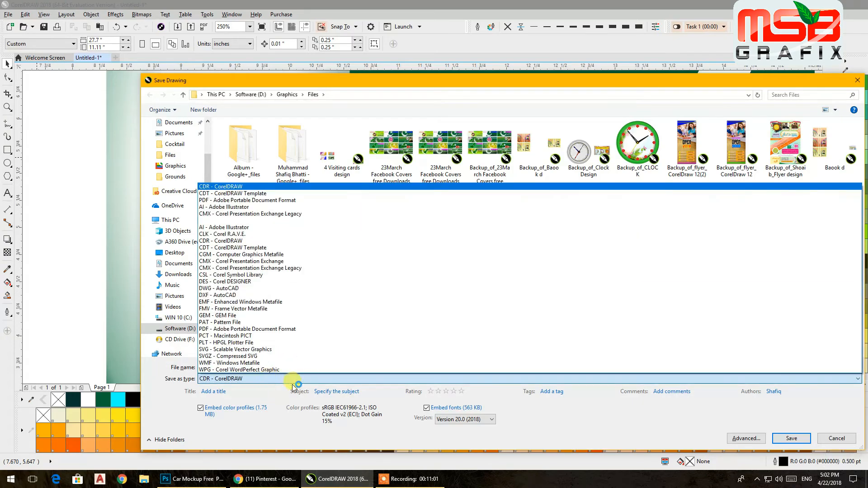
click(850, 438)
click(850, 439)
Step: Select the whole flag artwork and export it as a Photoshop file, replacing Pakistan 01.psd
scroll(542, 267, down, 4)
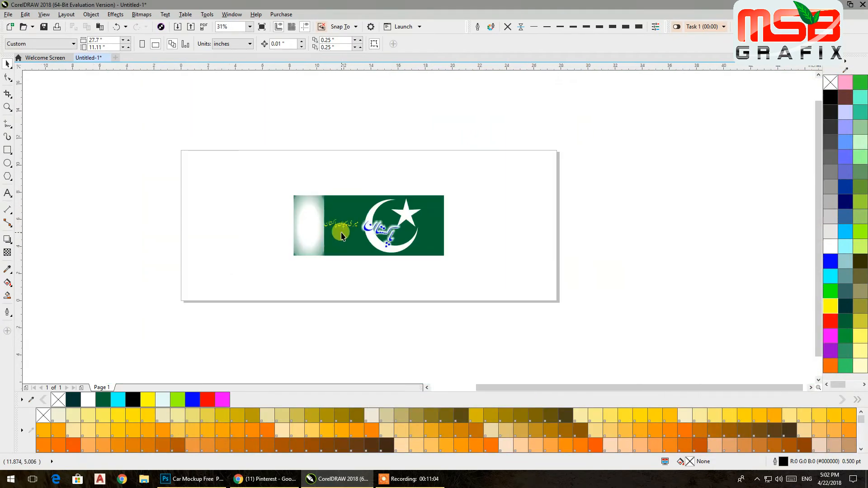
key(ctrl+a)
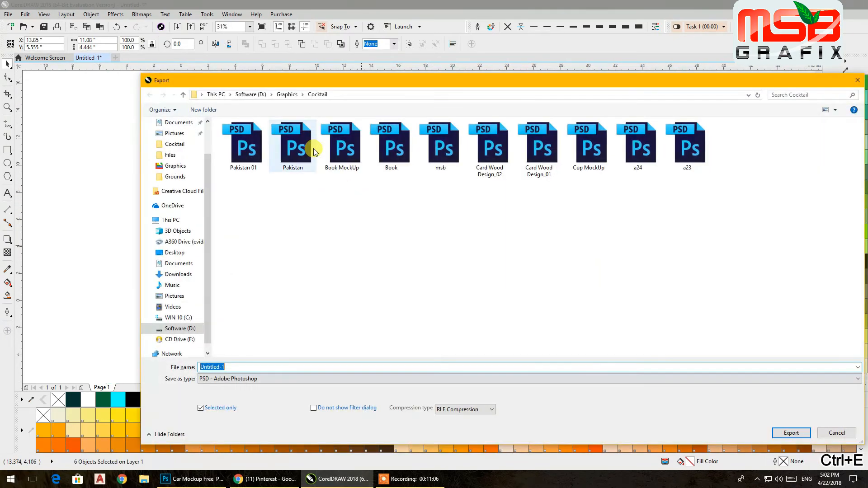
double_click(272, 156)
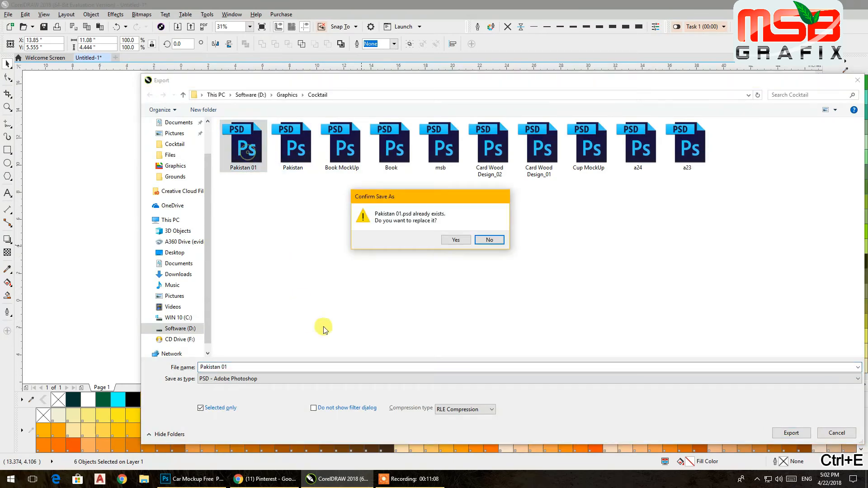
click(450, 243)
click(454, 342)
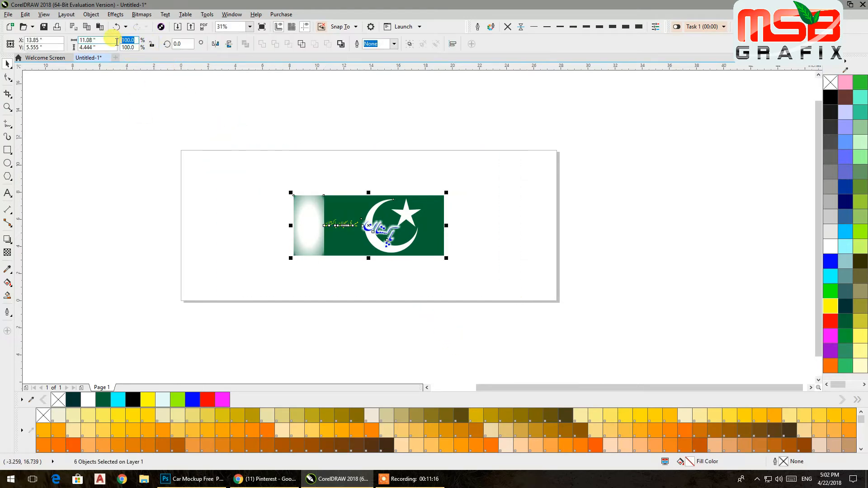
Step: Scale the selected flag artwork to 50 percent and export it as a Photoshop file, replacing Pakistan 01.psd
text(50)
key(Return)
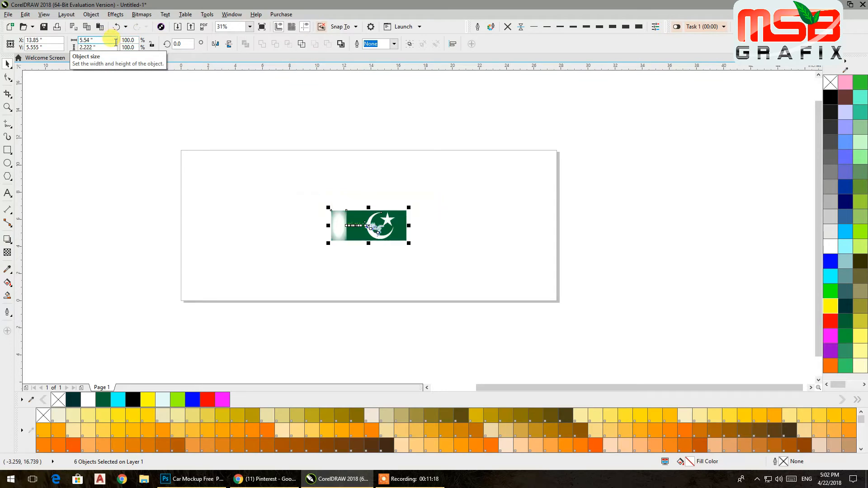
scroll(394, 211, up, 4)
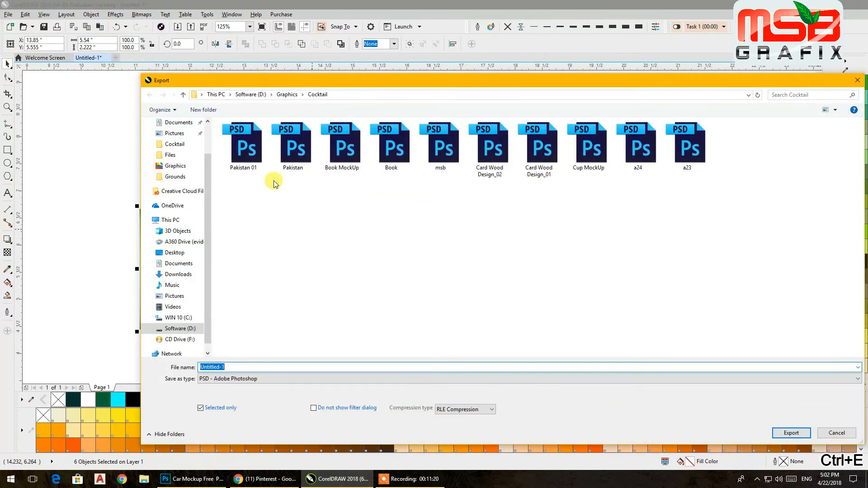
double_click(244, 147)
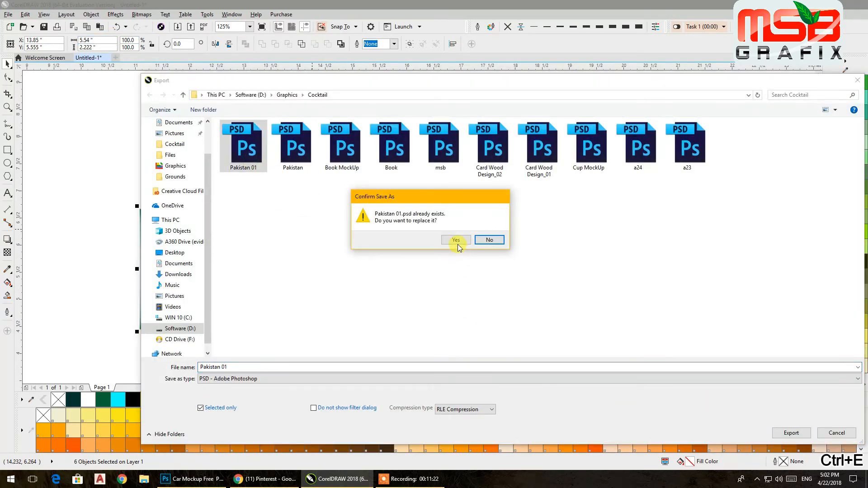
click(457, 245)
click(453, 341)
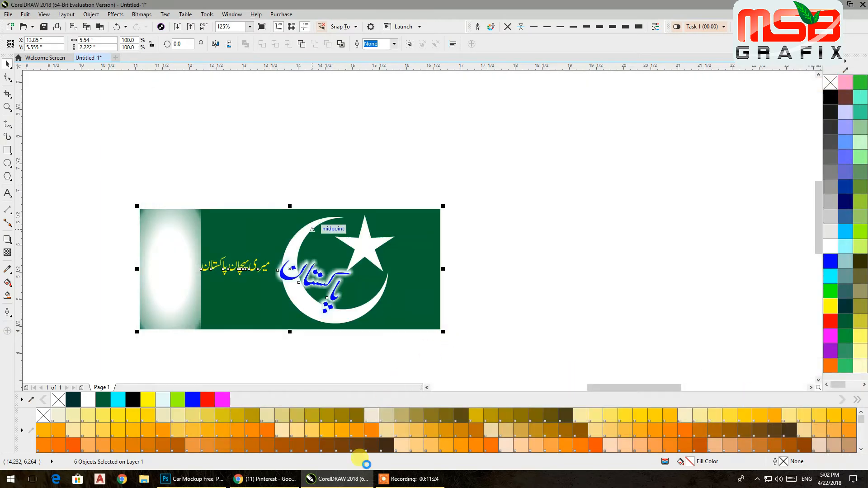
Step: Switch to Photoshop, close the outdated Pakistan 01.psd and return to Rectangle 1.psb
click(196, 479)
click(212, 31)
click(322, 35)
click(414, 36)
click(217, 36)
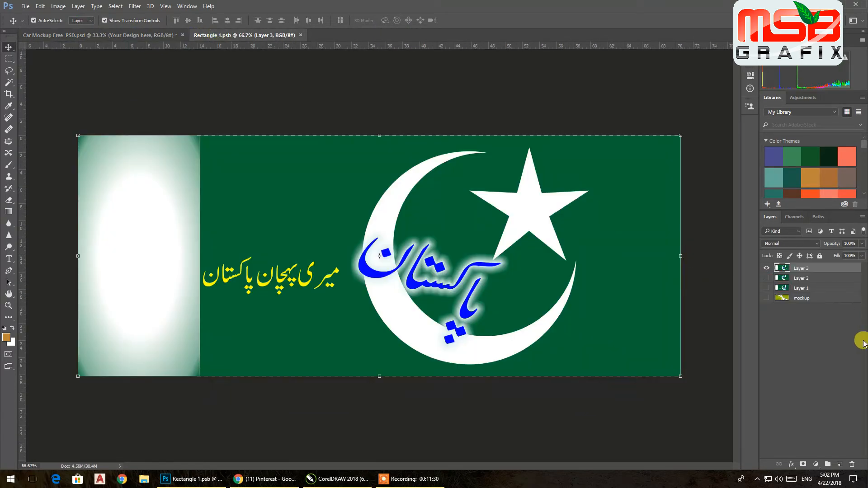
Step: Delete Layer 1, Layer 2 and Layer 3 from Rectangle 1.psb, keeping only the mockup layer
shift+click(800, 290)
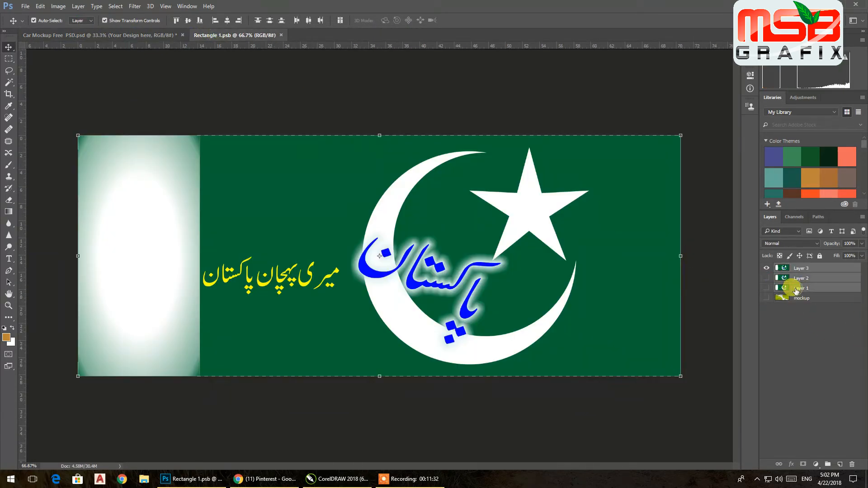
right_click(799, 288)
click(693, 108)
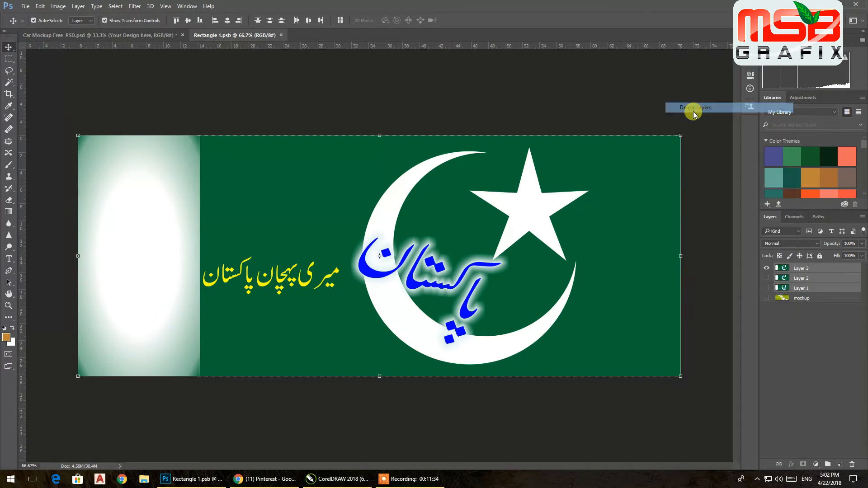
click(417, 177)
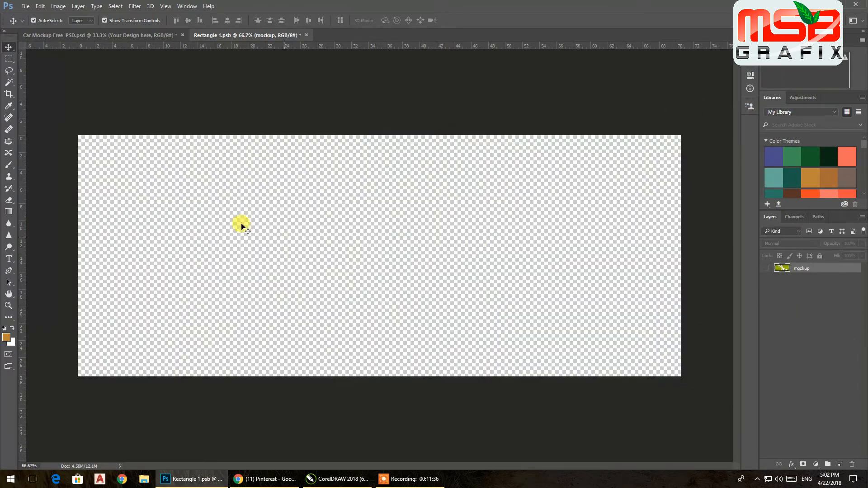
Step: Open the re-exported Pakistan 01.psd, copy its entire artwork and paste it as a new layer into Rectangle 1.psb
click(25, 6)
mouse_move(35, 58)
click(206, 59)
key(m)
key(ctrl+a)
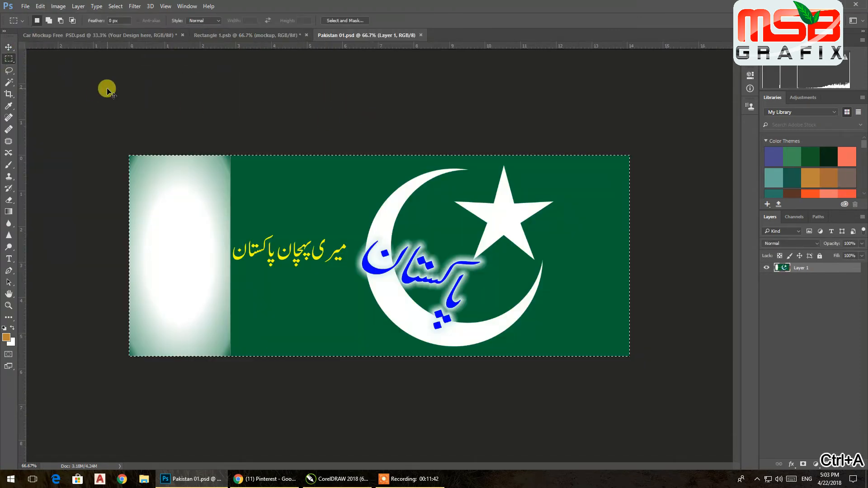
key(ctrl+c)
click(239, 35)
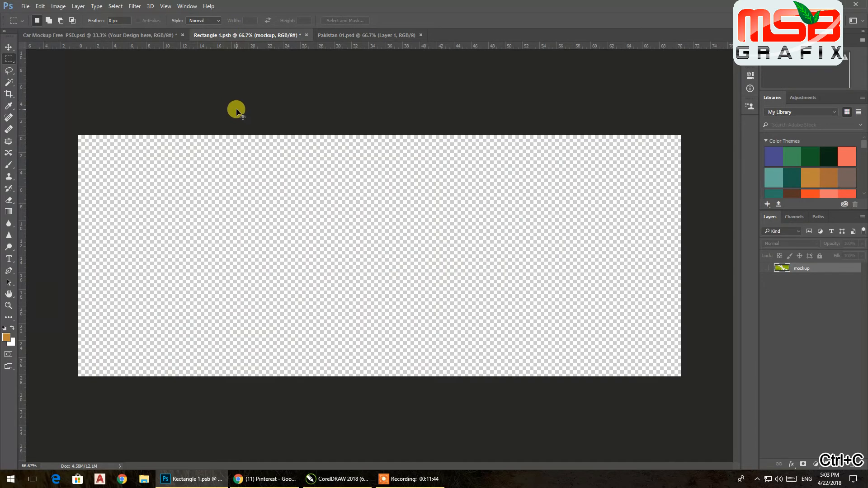
key(ctrl+v)
Step: Enlarge the pasted flag layer to about 120 percent so that it fills the Rectangle 1.psb canvas
click(9, 47)
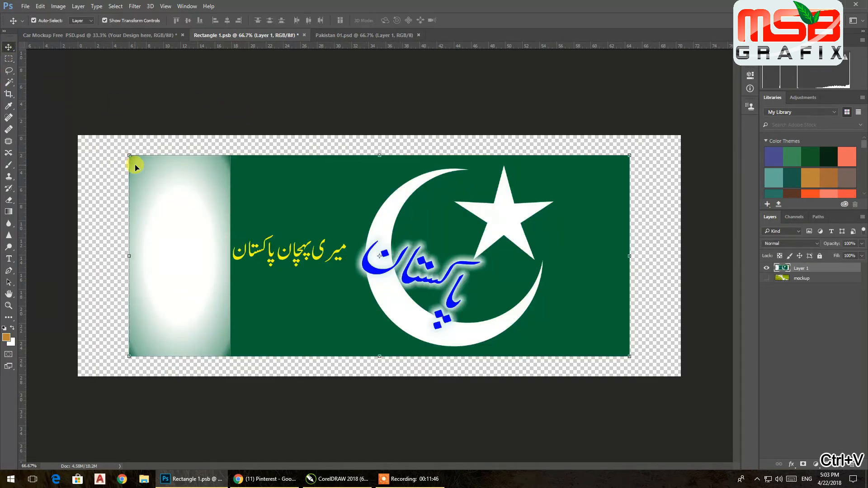
drag(129, 155, 78, 136)
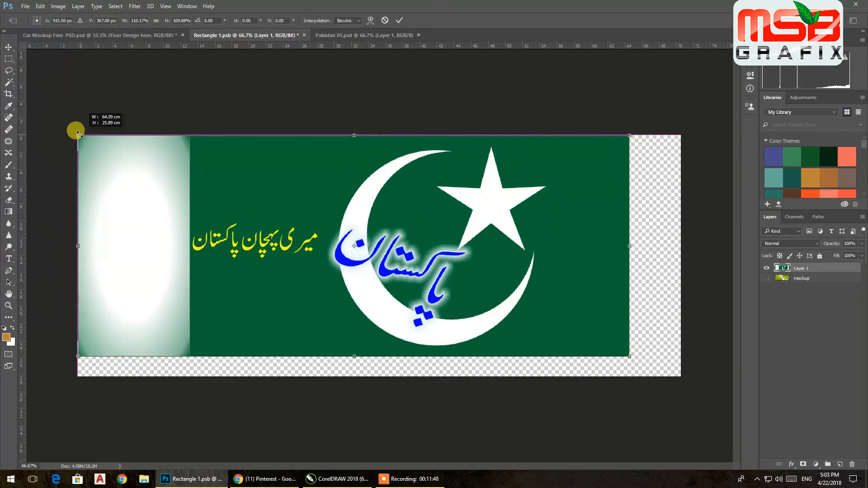
drag(632, 356, 681, 376)
Step: Save Rectangle 1.psb with the transformation applied and check the updated wrap on the car mockup
key(ctrl+s)
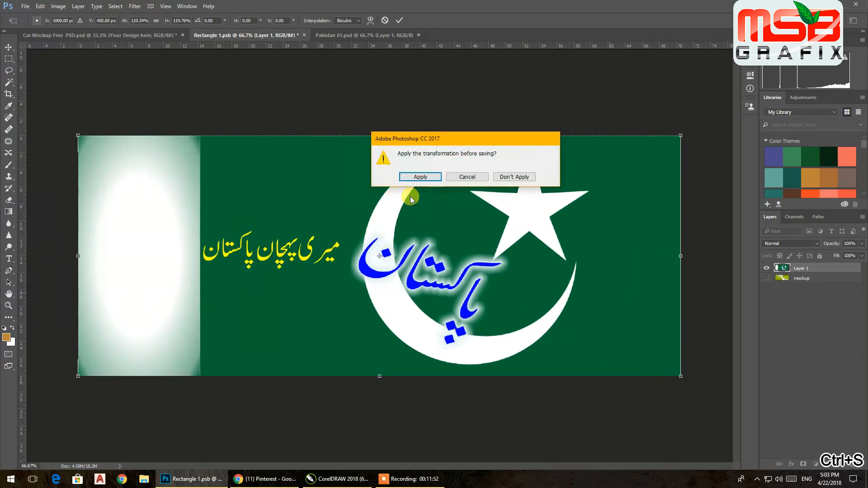
click(421, 178)
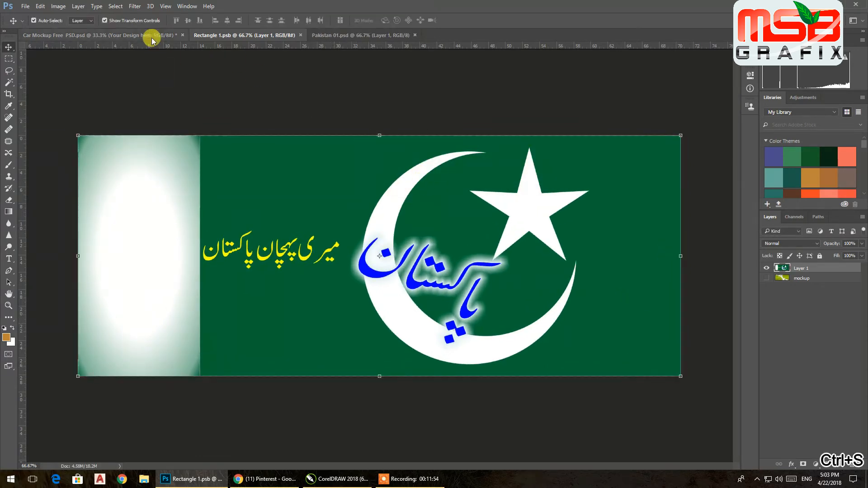
click(150, 35)
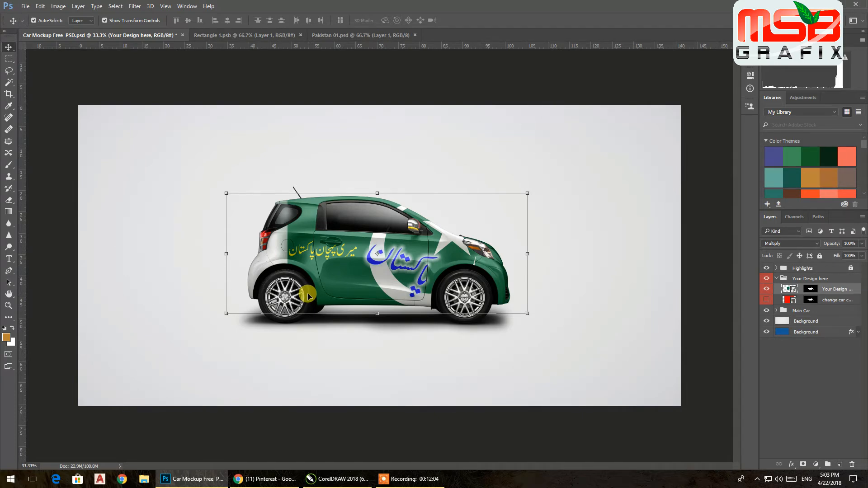
click(408, 479)
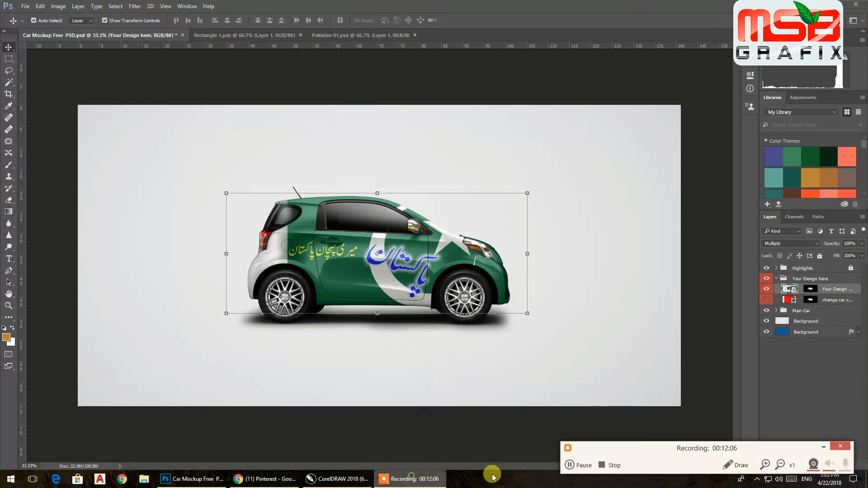